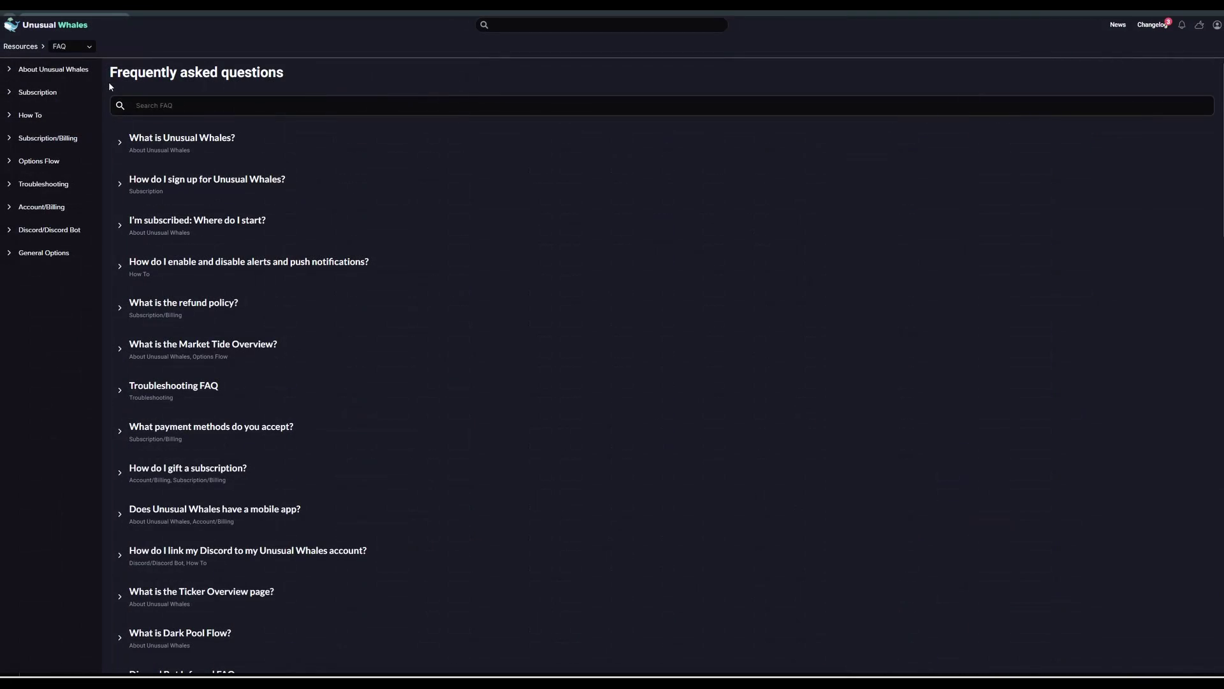
Scroll down through the FAQ list.
scroll(108, 81, down, 20)
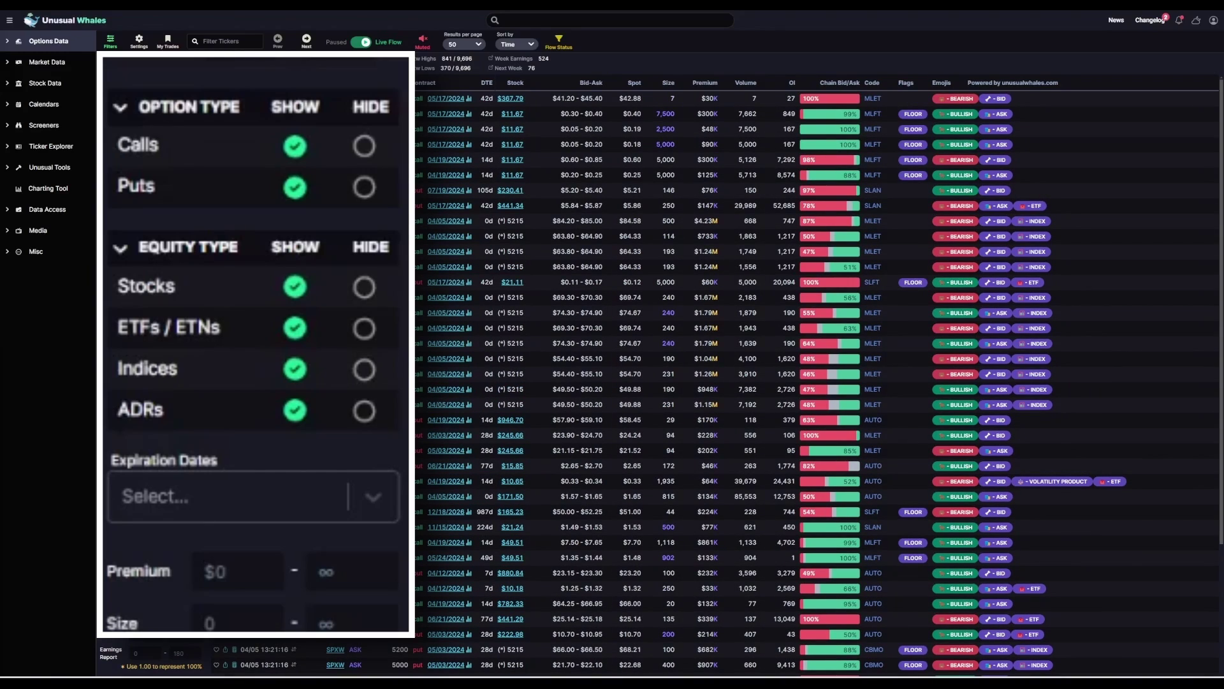
Set ETFs / ETNs and Indices to Hide under Equity Type.
click(367, 330)
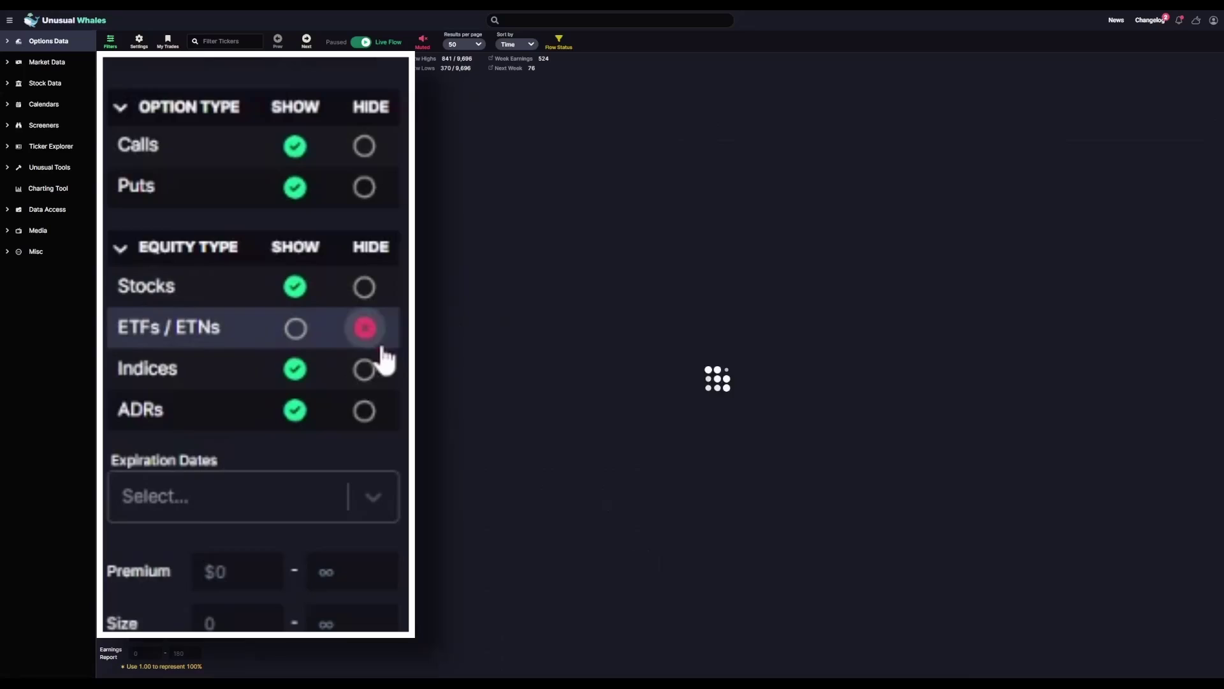
click(368, 373)
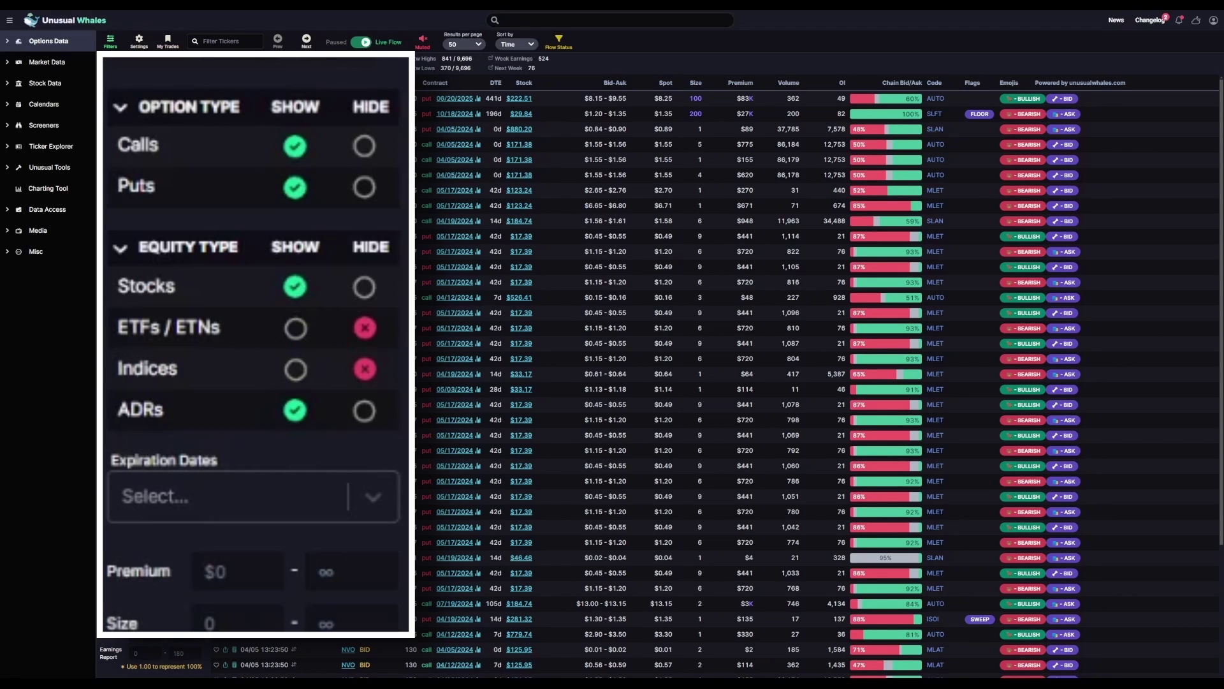
scroll(395, 255, down, 6)
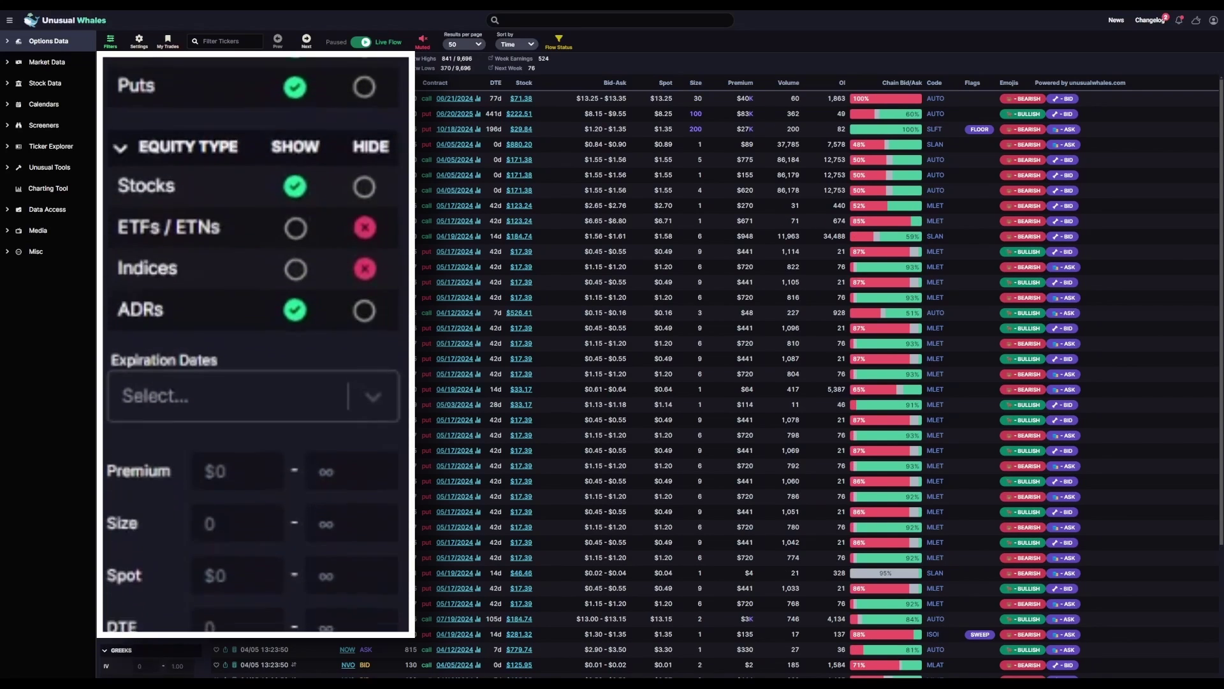
click(381, 124)
click(372, 106)
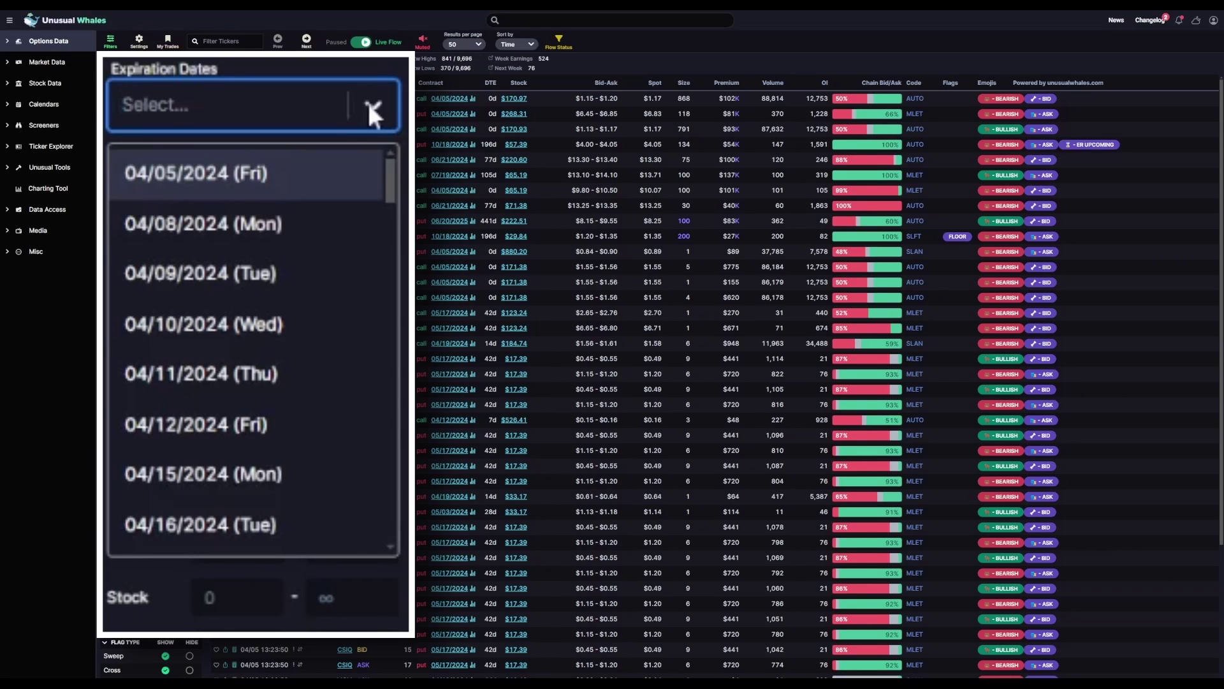
drag(391, 168, 405, 343)
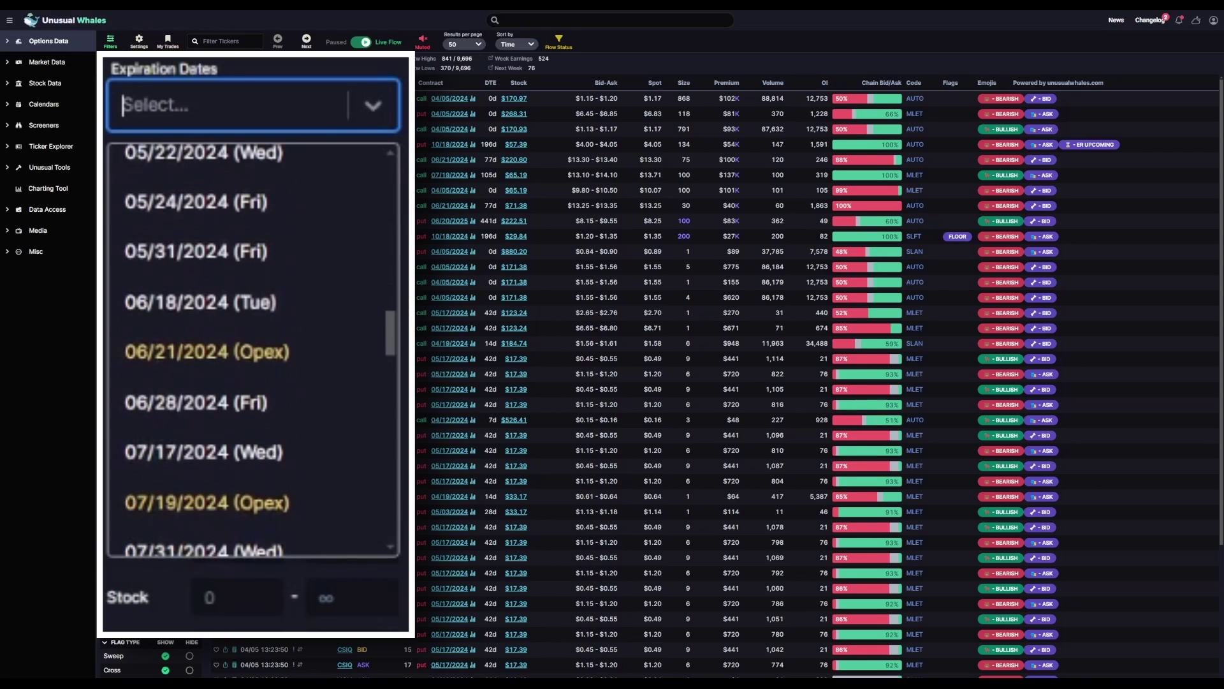
click(280, 249)
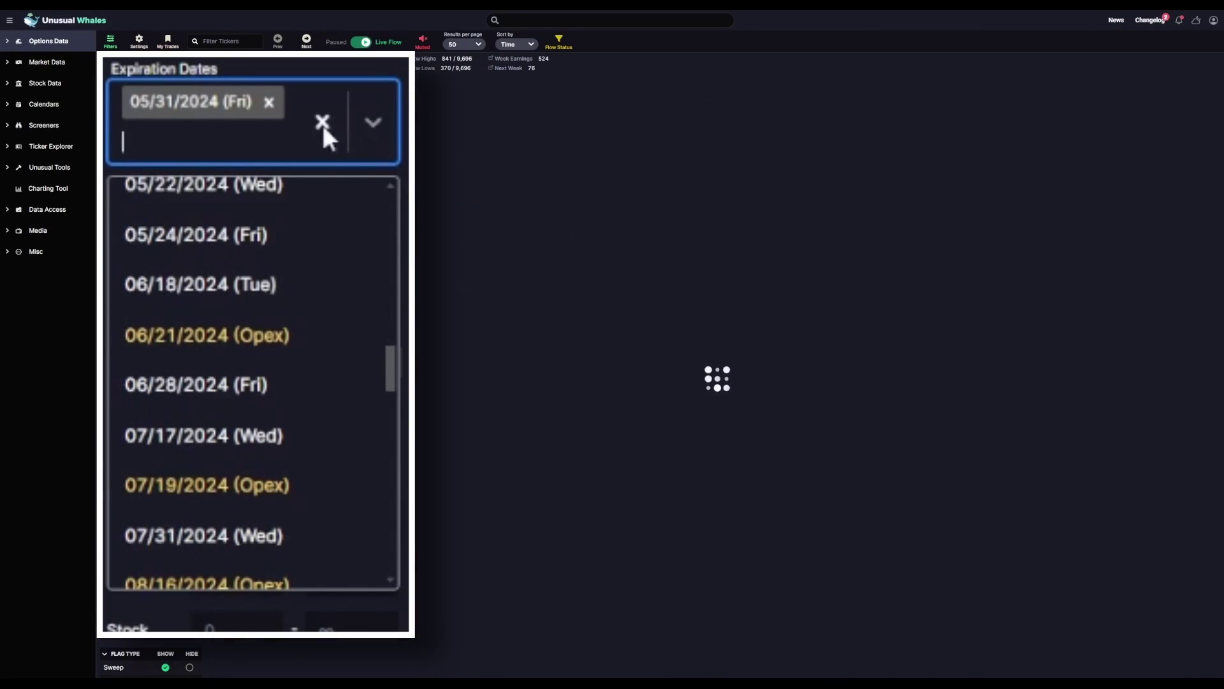
click(322, 124)
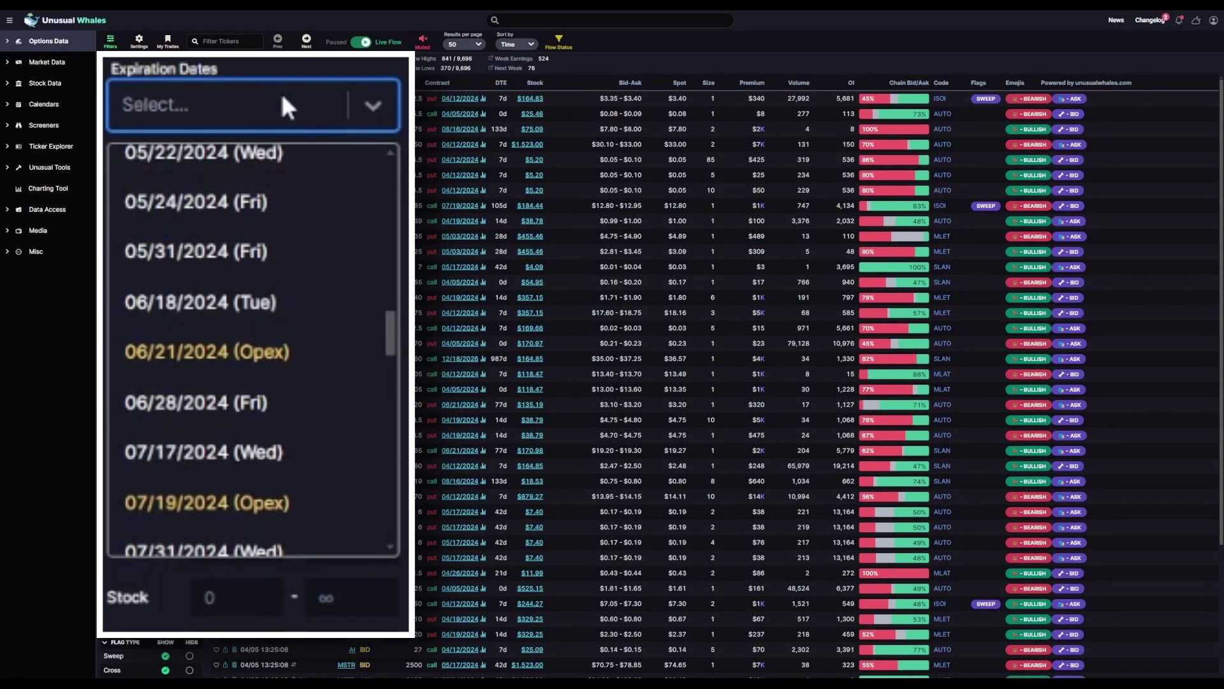
click(209, 233)
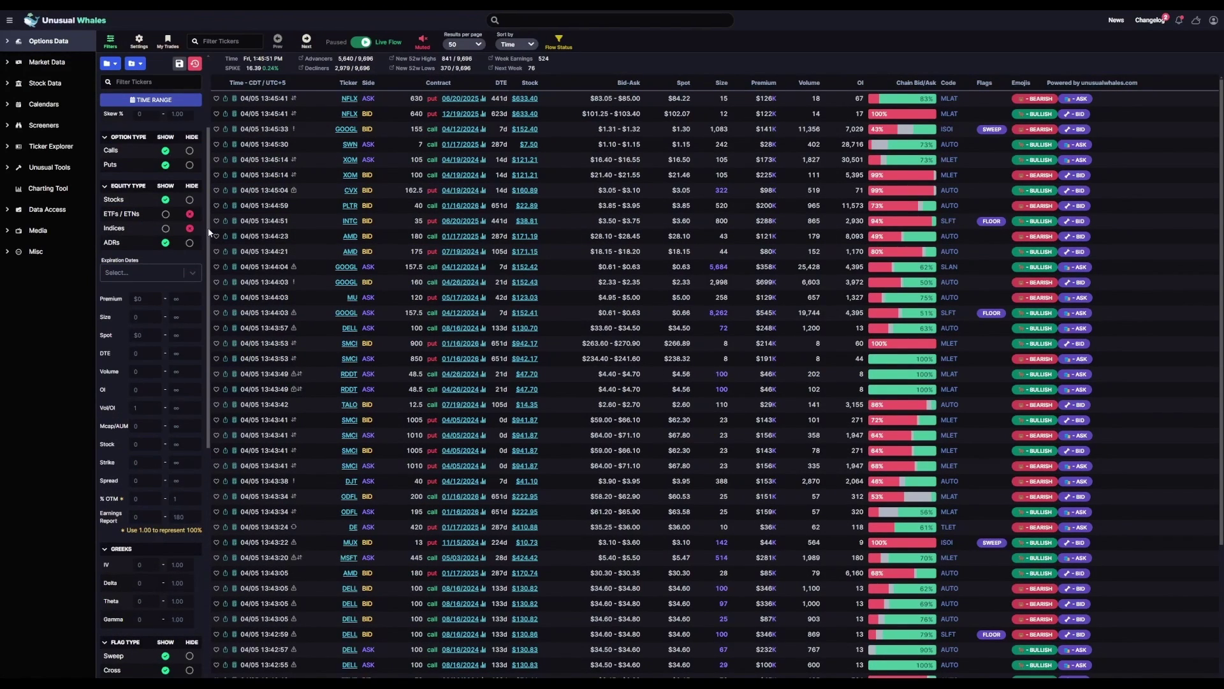
scroll(208, 236, down, 1)
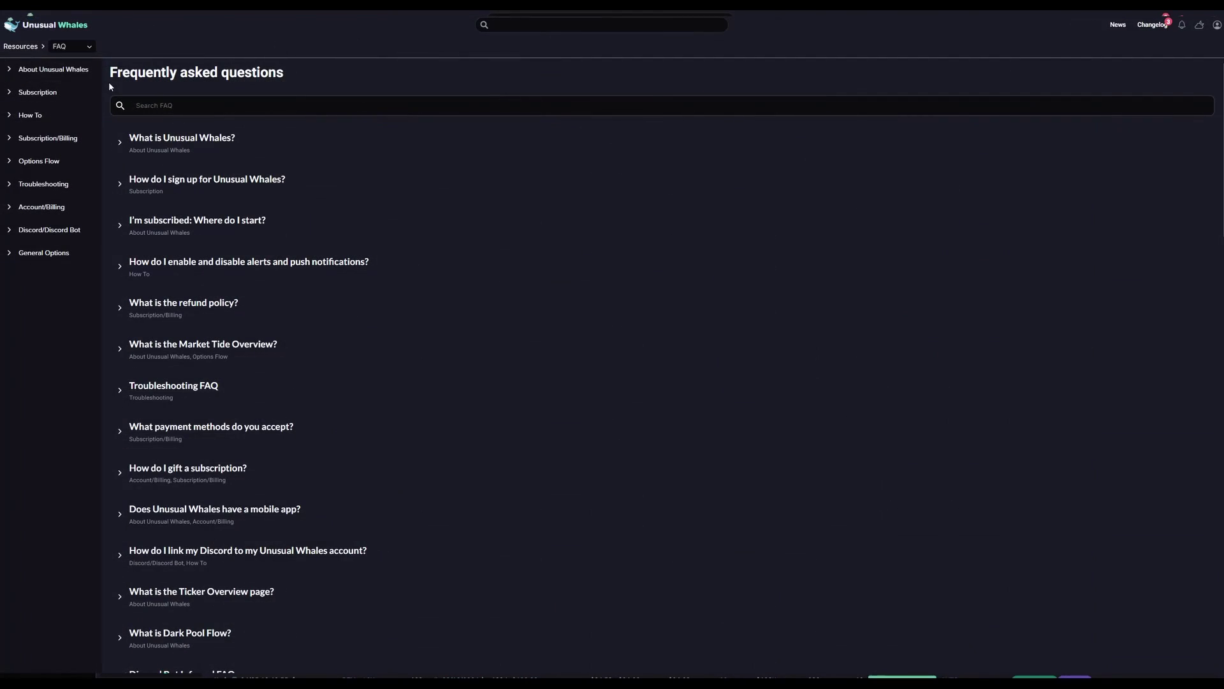
scroll(109, 82, down, 20)
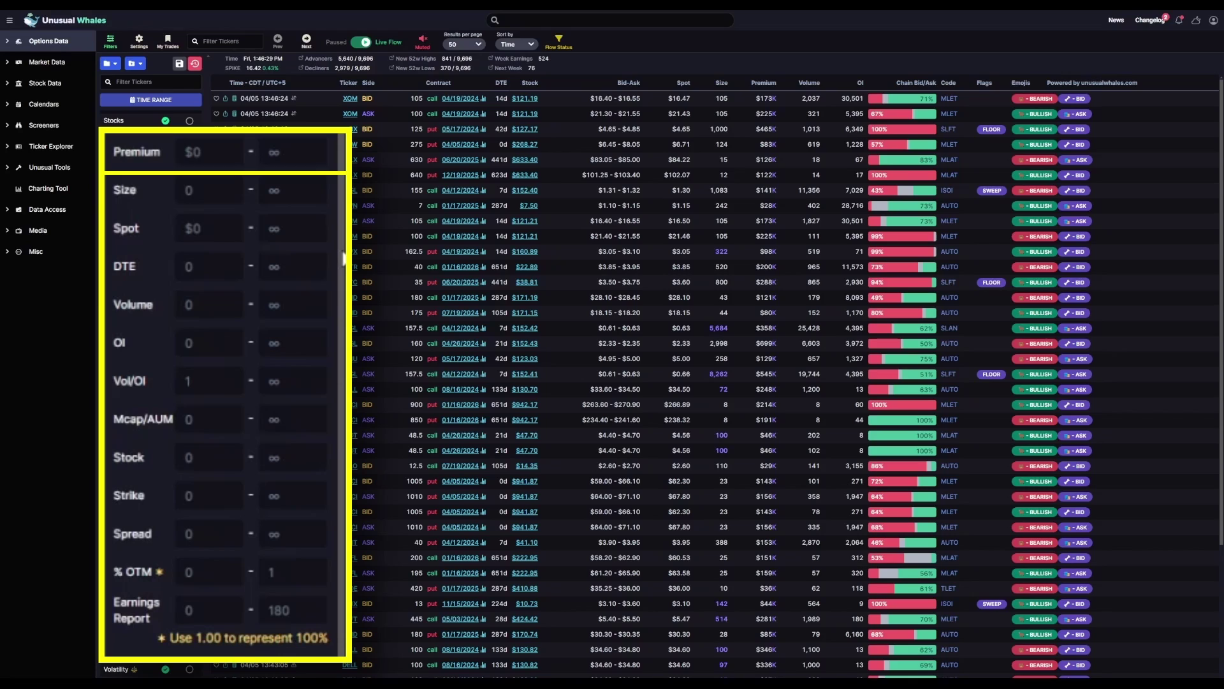
Set the Premium filter to a minimum of 750 and a maximum of 25000.
click(219, 151)
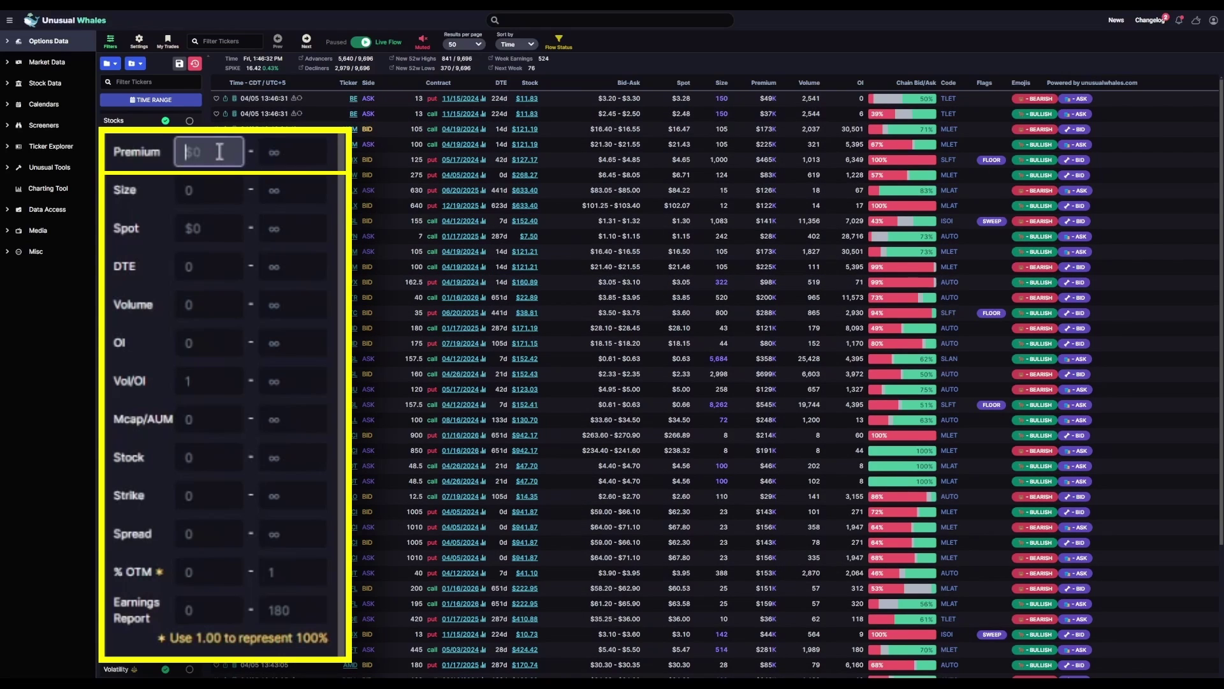
text(750)
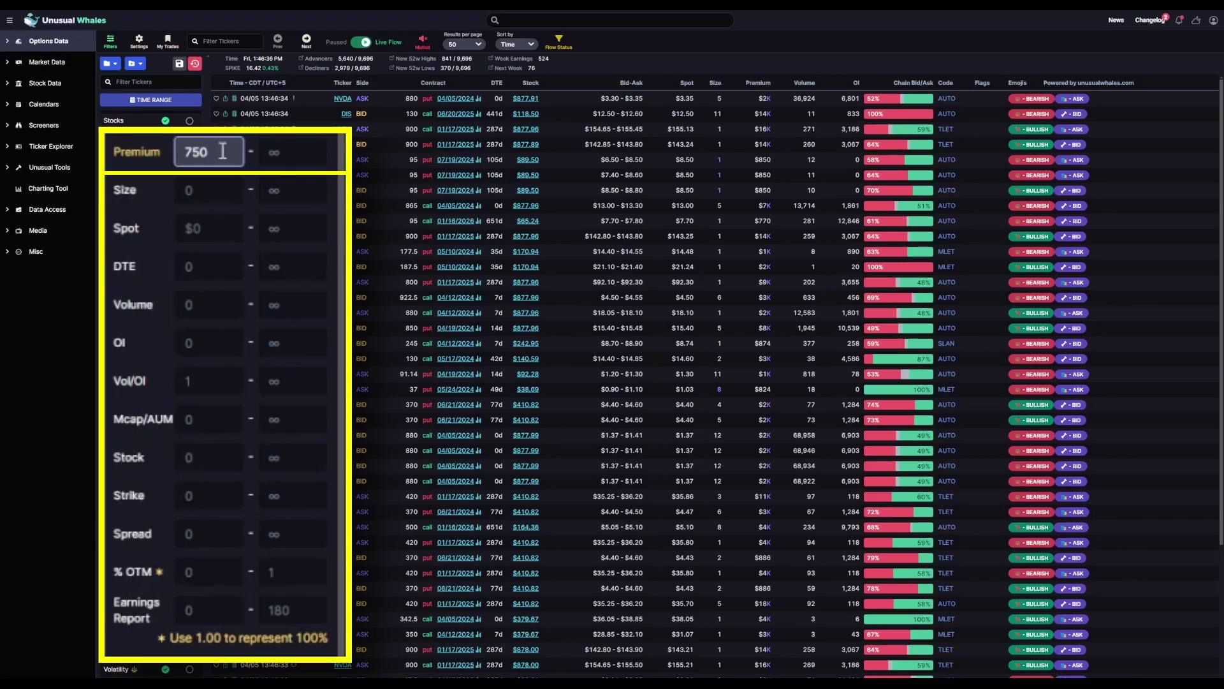
click(290, 149)
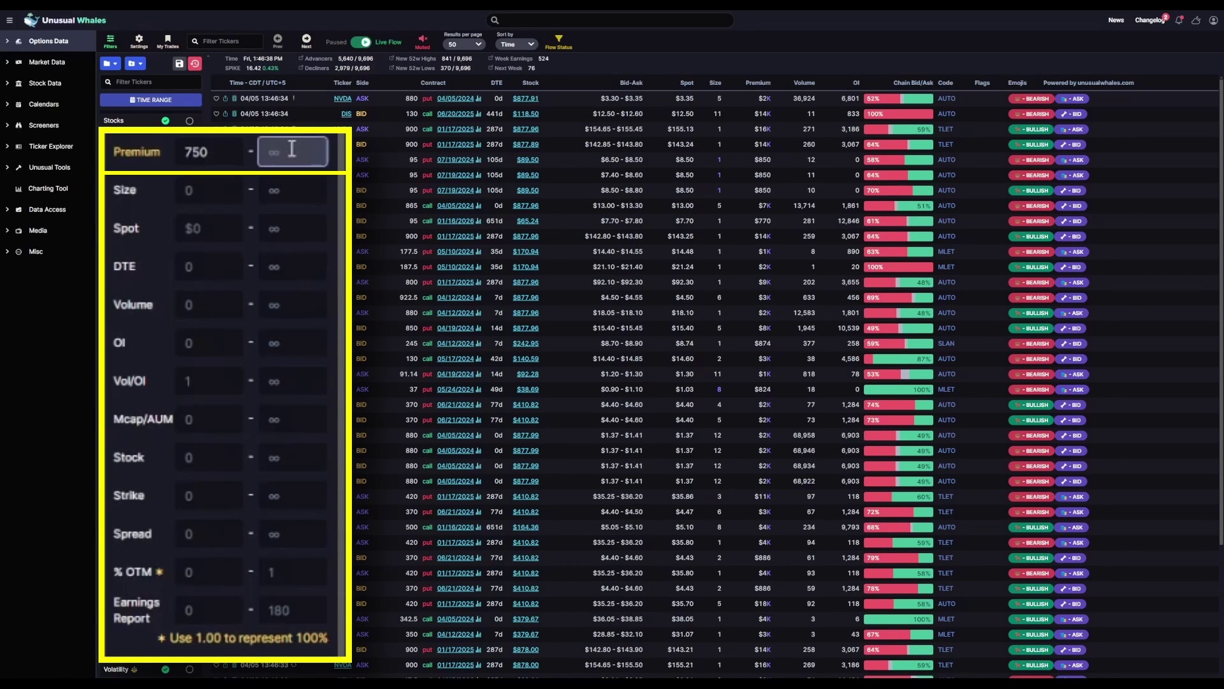
text(25000)
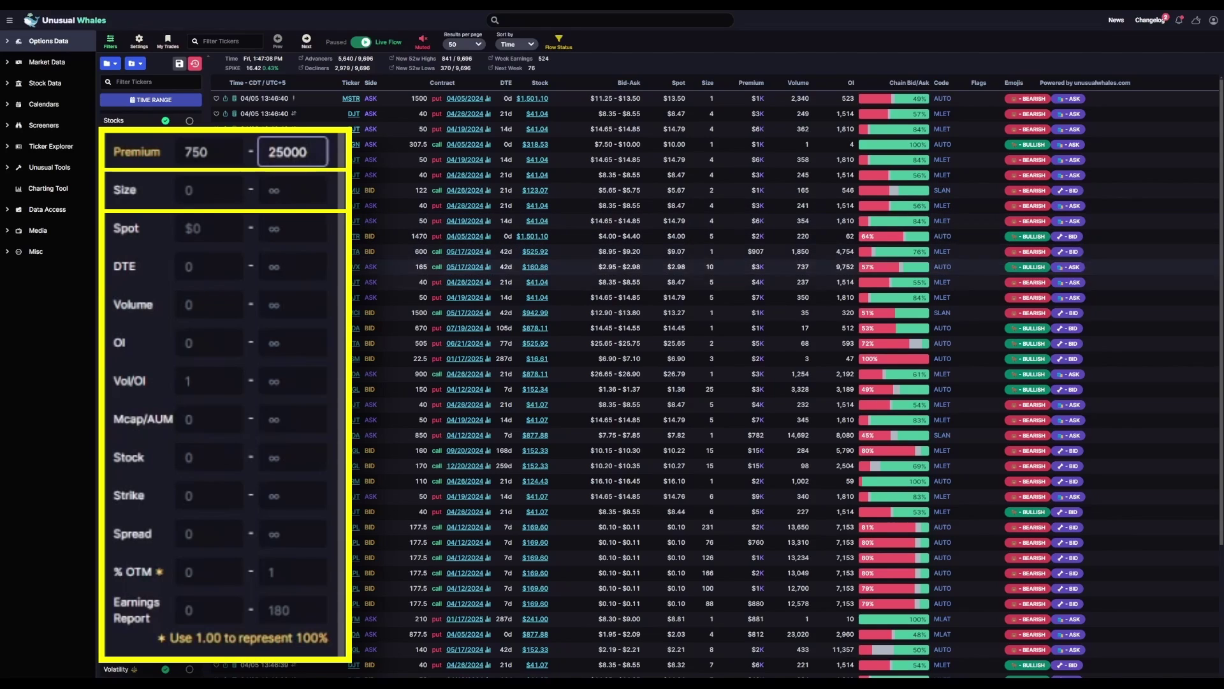
Enter 5 as the minimum Size and apply it.
click(206, 184)
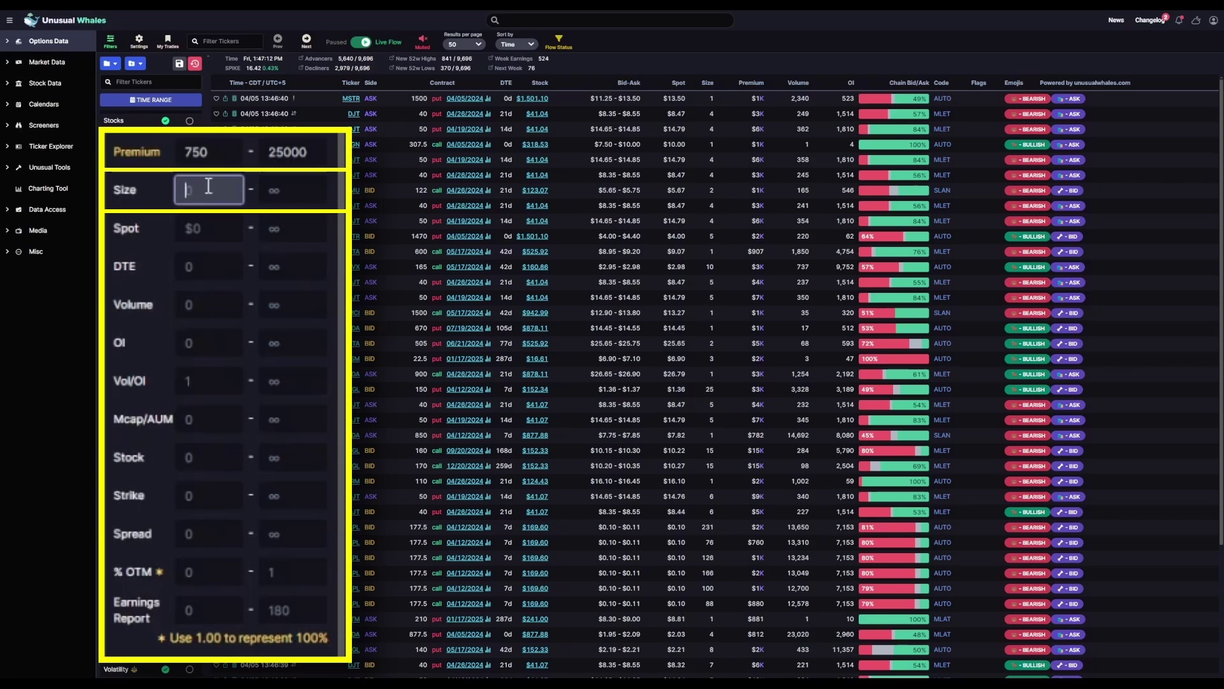
text(5)
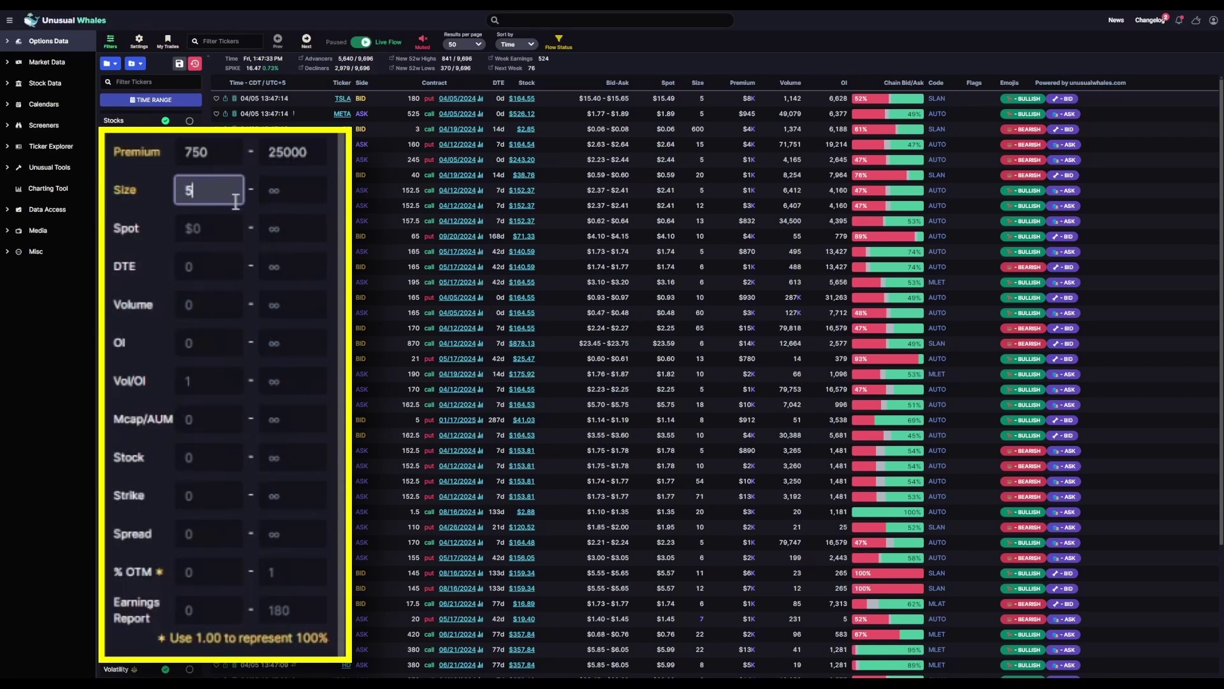
click(331, 204)
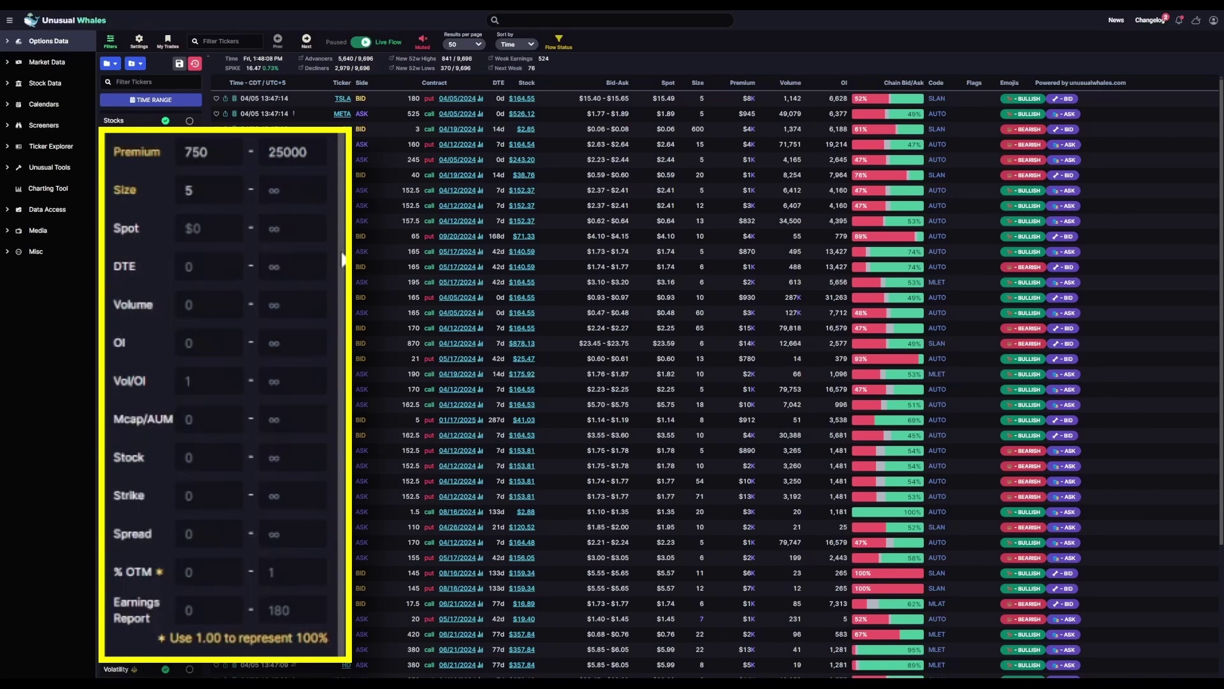
Set the minimum Vol/OI ratio to 2.
click(210, 382)
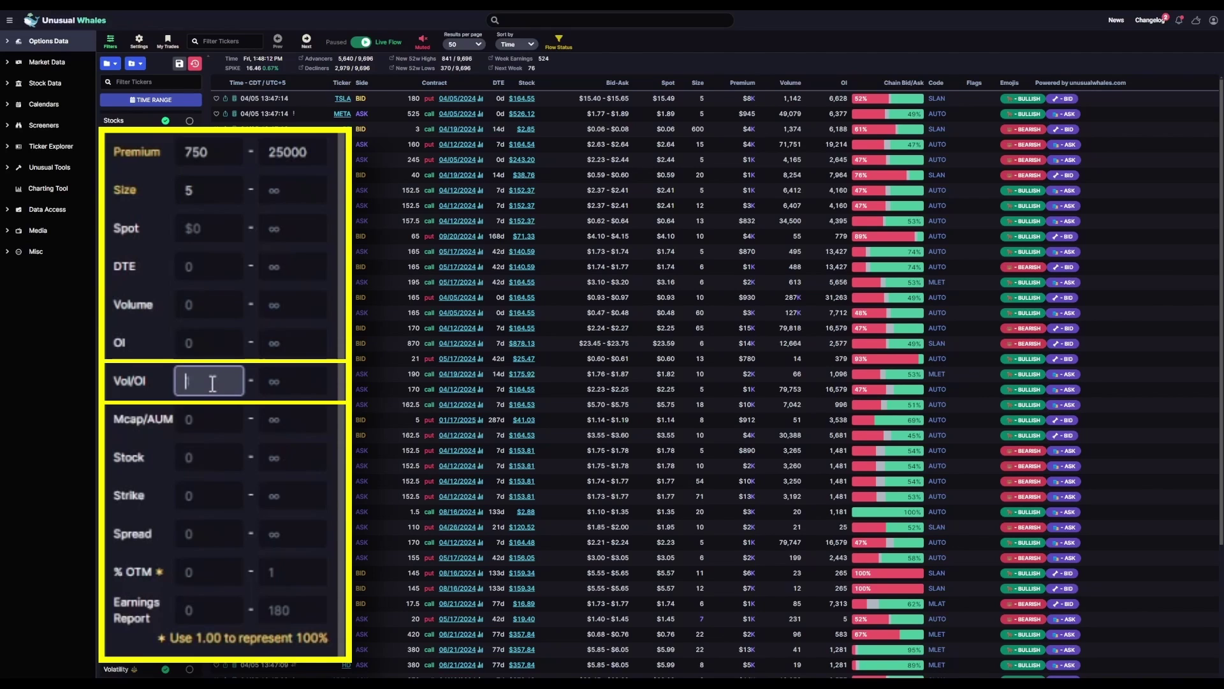
text(2)
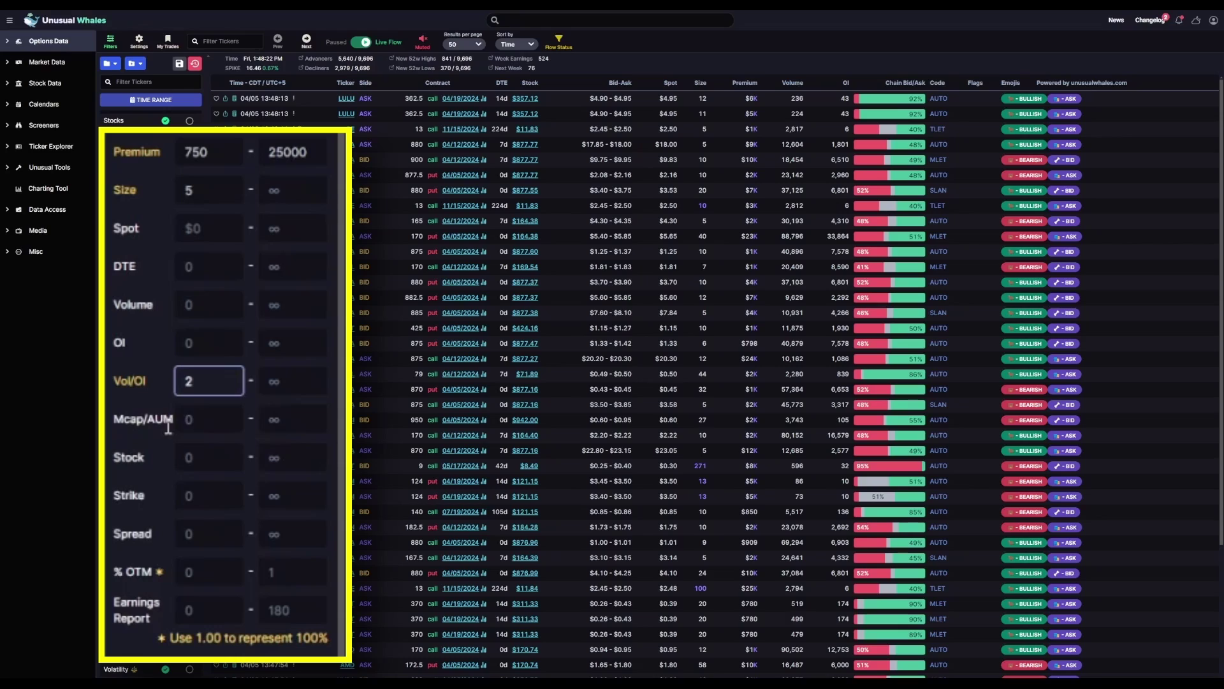
click(188, 420)
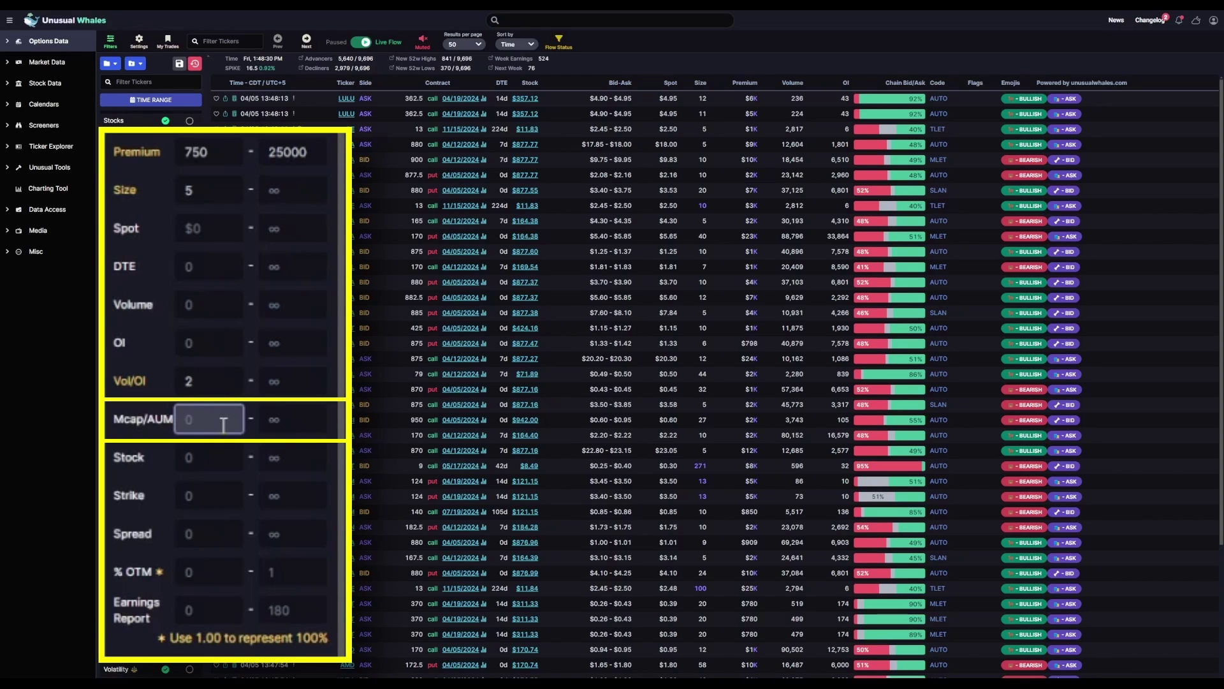
click(299, 418)
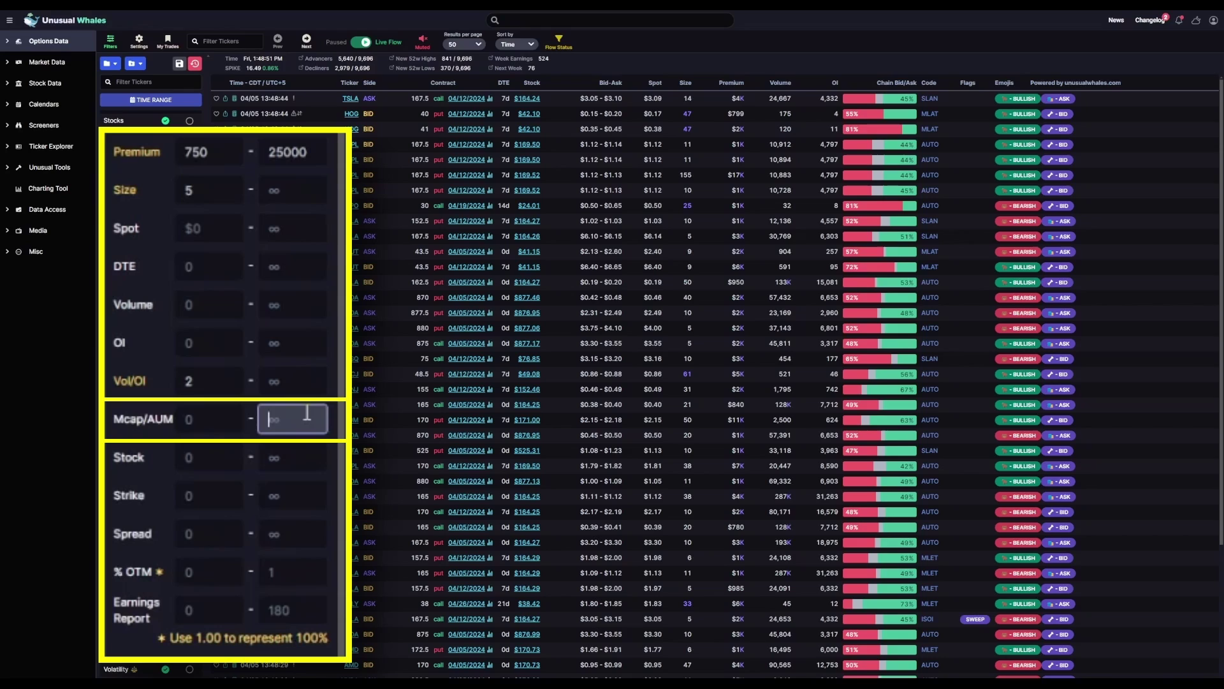
text(10000000)
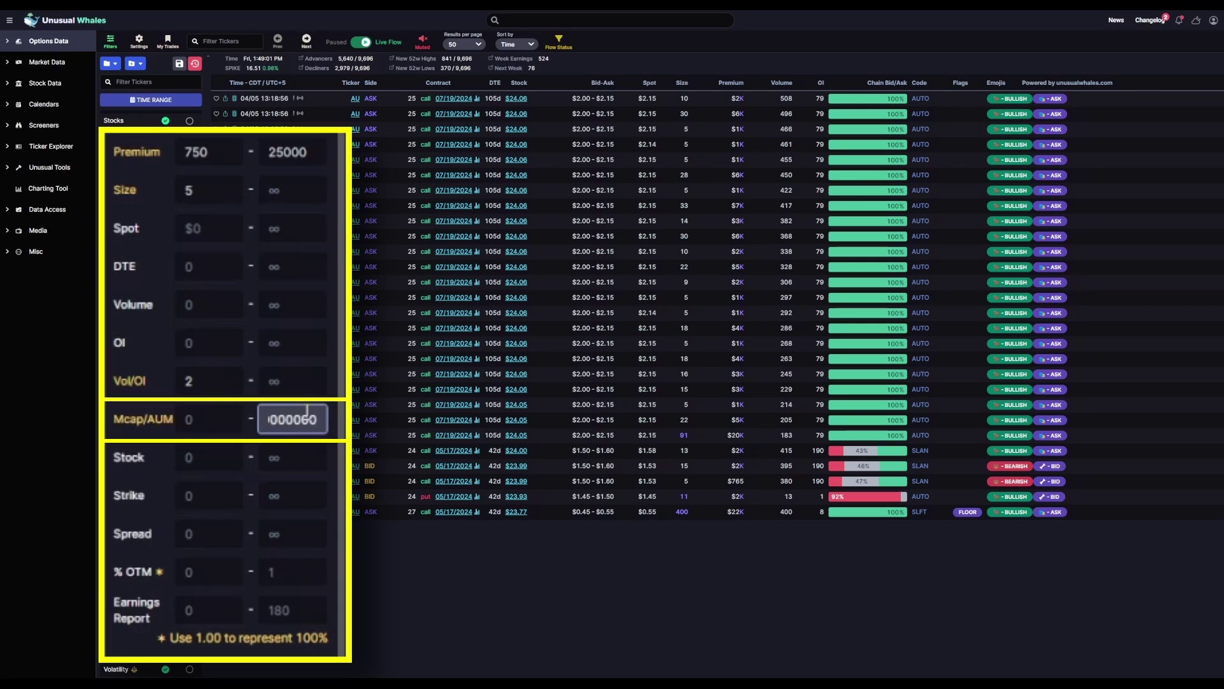
double_click(308, 409)
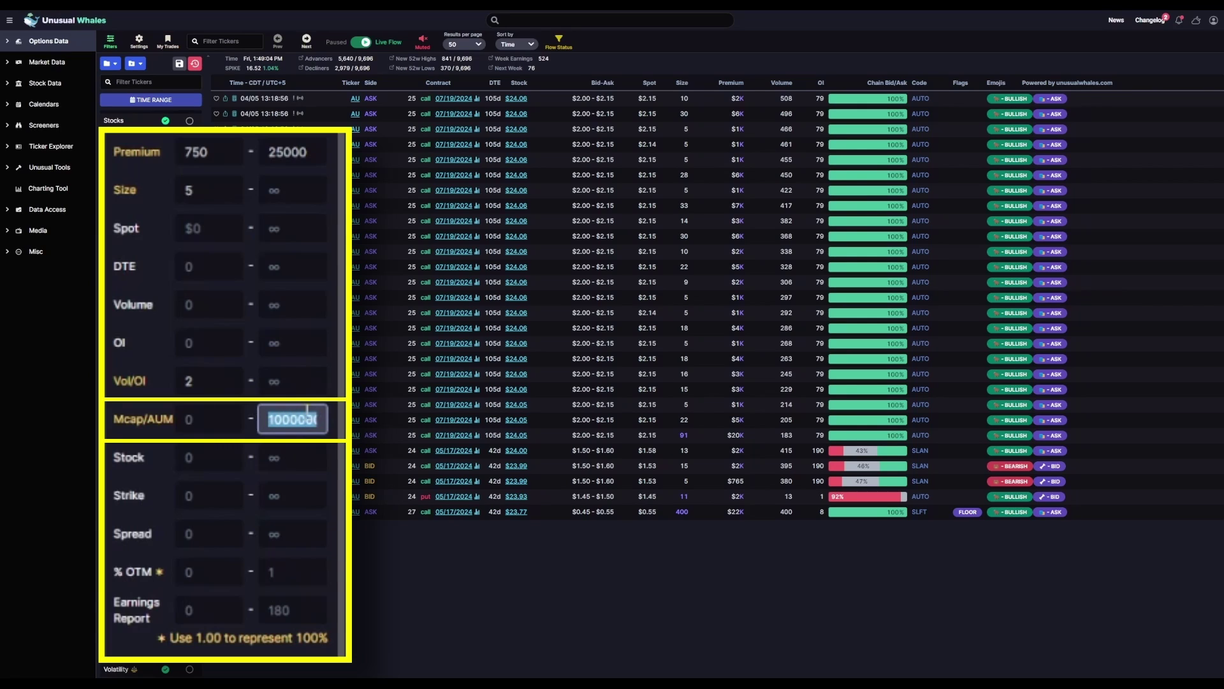
key(BackSpace)
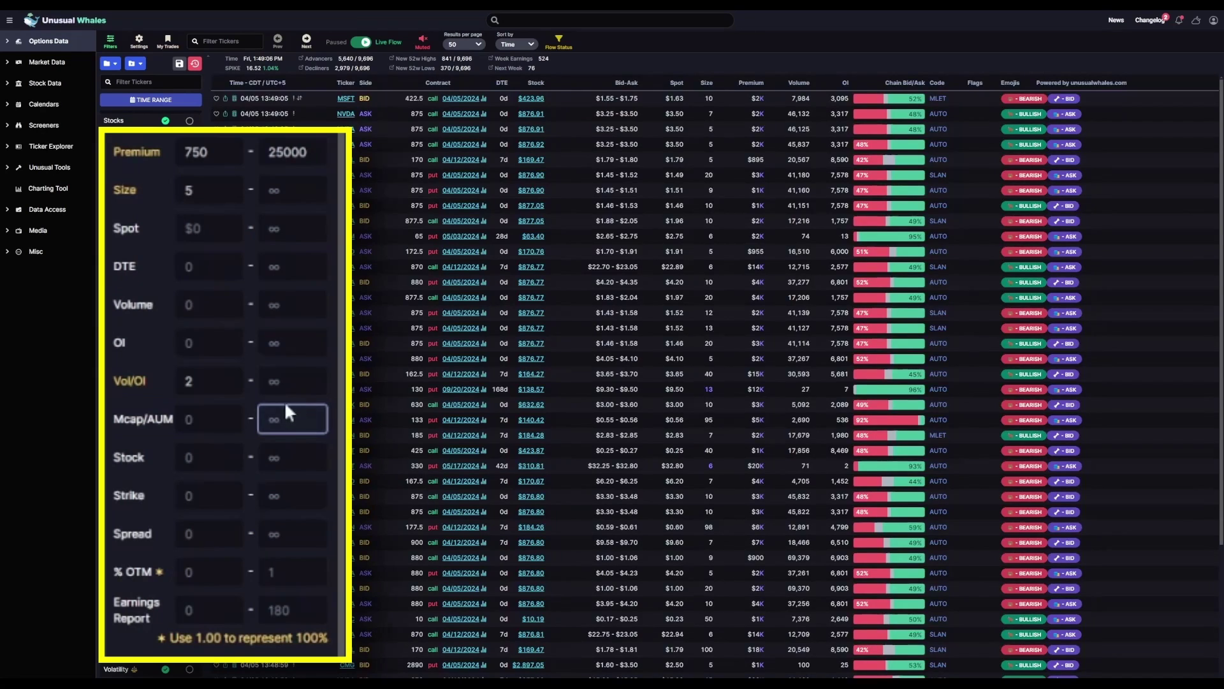
click(130, 443)
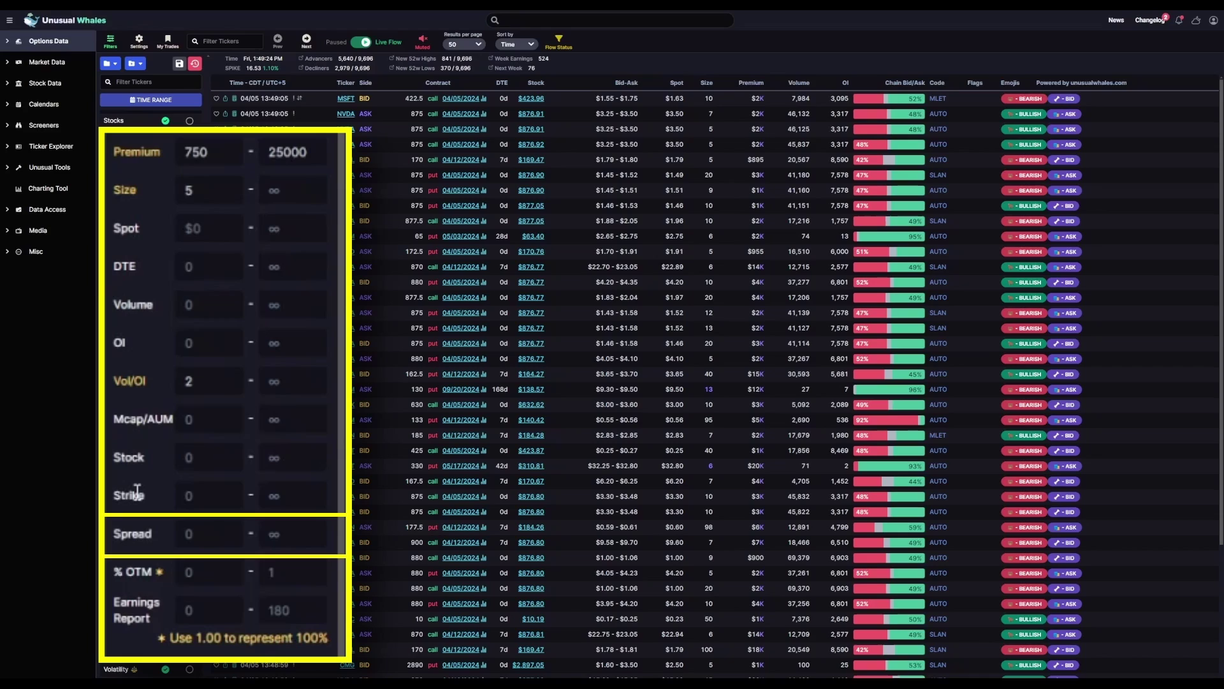
click(202, 462)
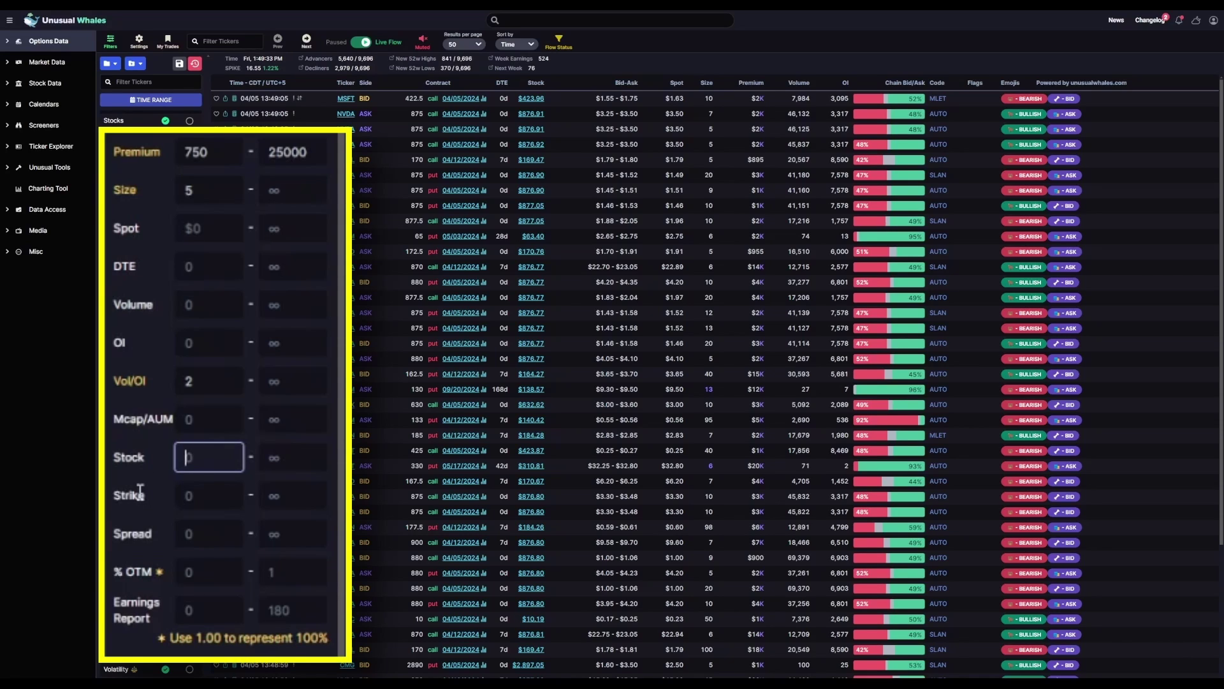
click(231, 572)
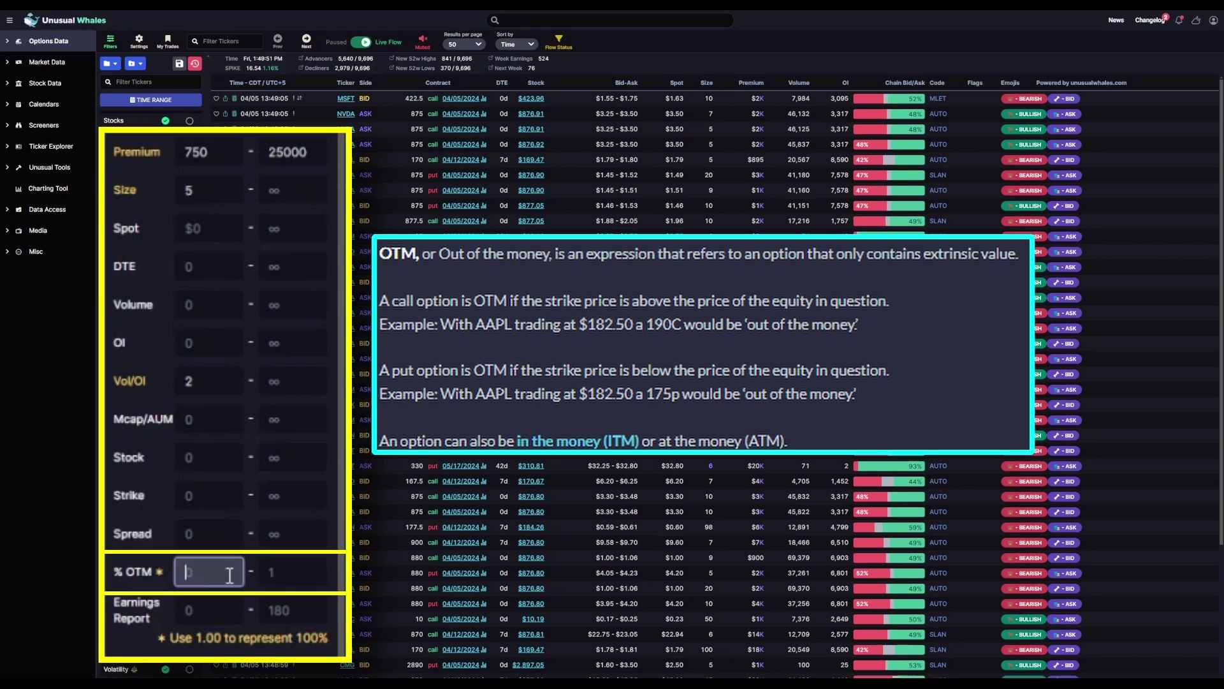
Enter 0.05 as the minimum % OTM.
text(0.05)
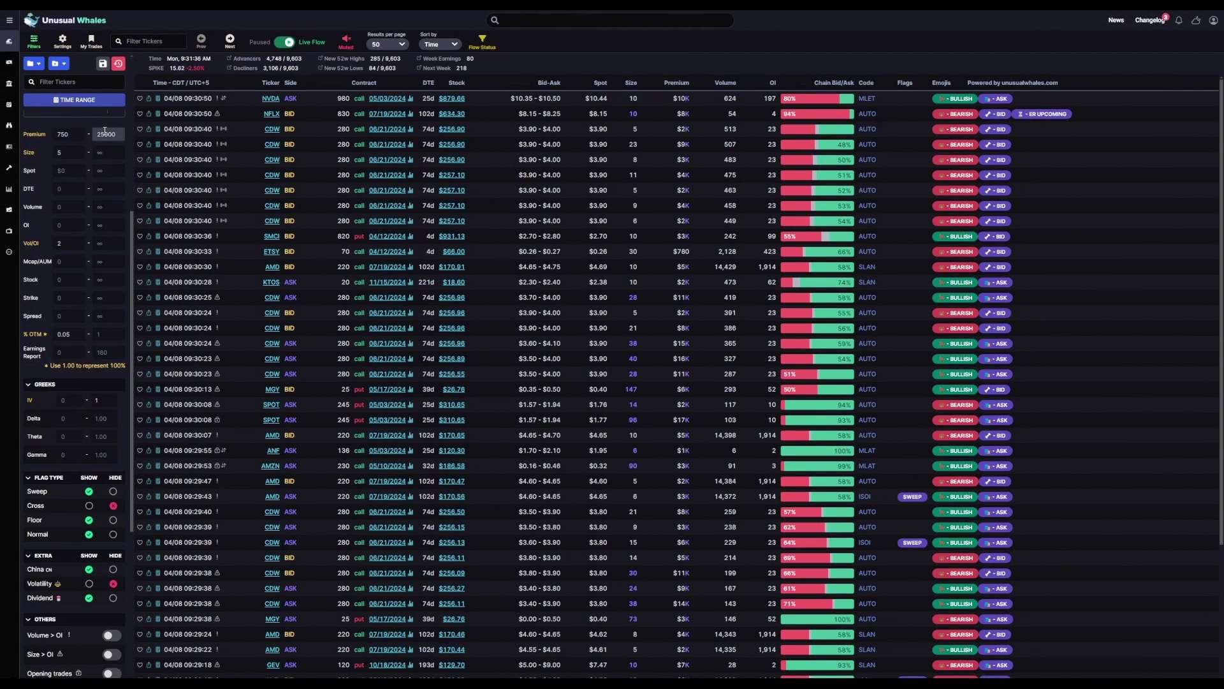
Replace the 750 Premium minimum with 2500 and check the updated flow table.
double_click(79, 134)
text(2500)
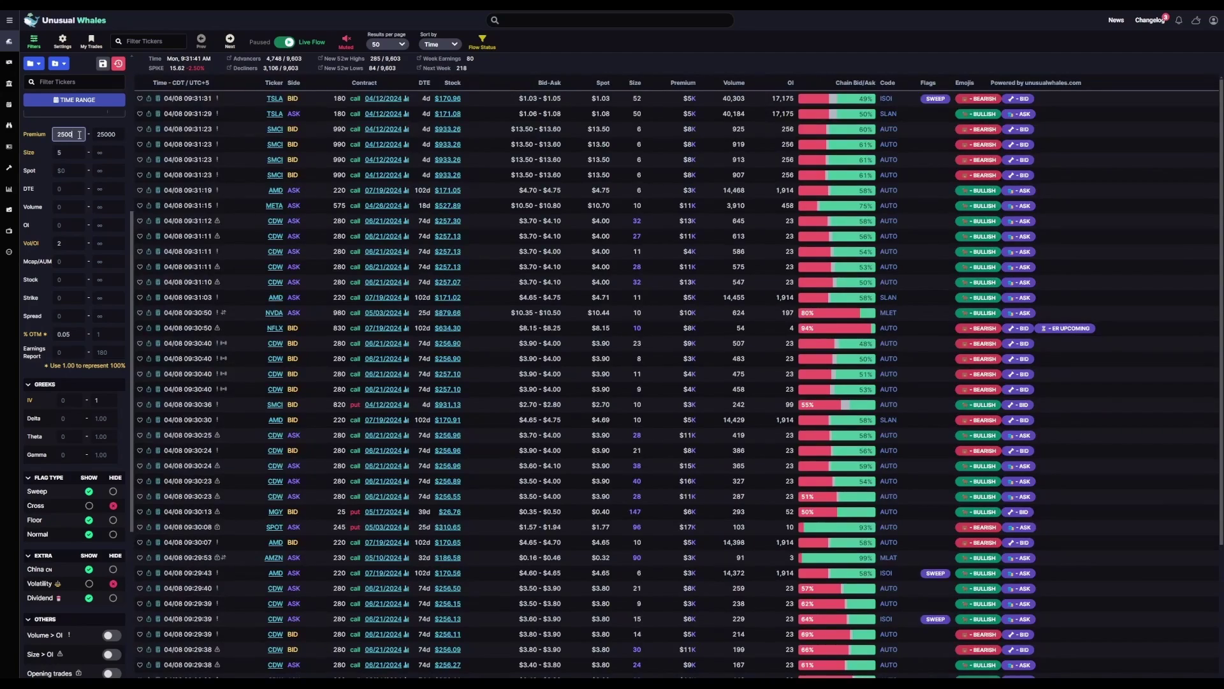
scroll(316, 342, down, 3)
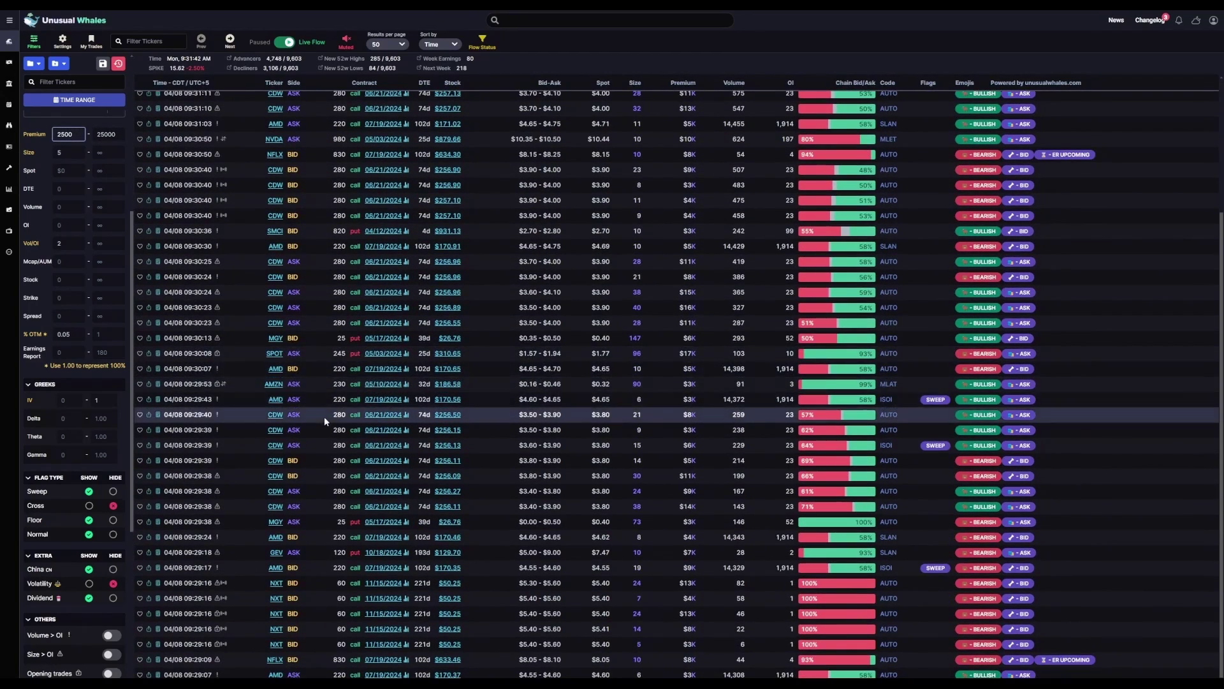
scroll(324, 416, up, 3)
click(69, 156)
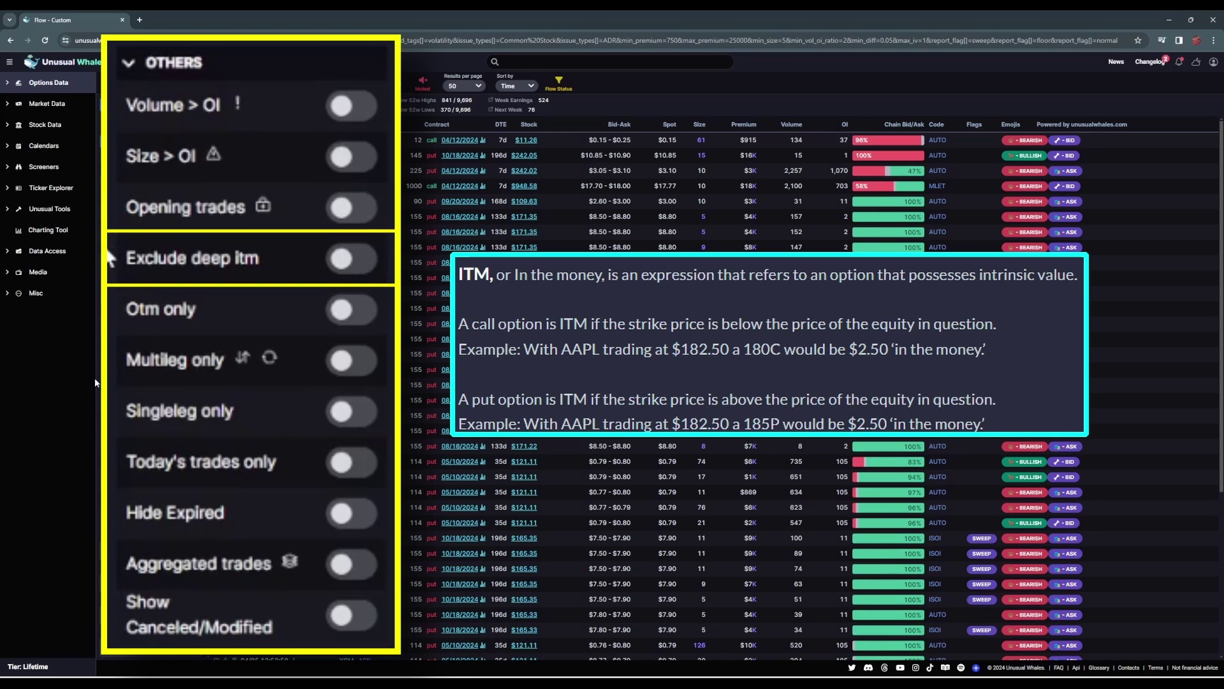
Turn on the Exclude deep itm toggle in the Others section.
click(349, 258)
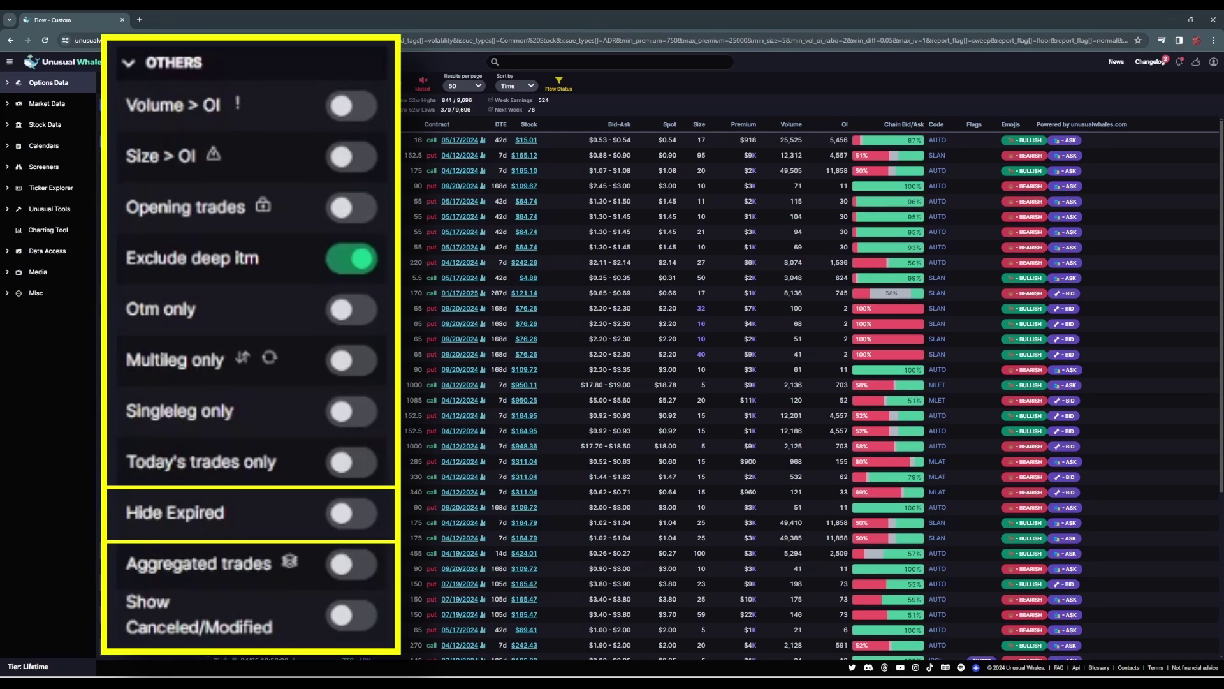
Turn on the Hide Expired toggle in the Others section.
click(350, 512)
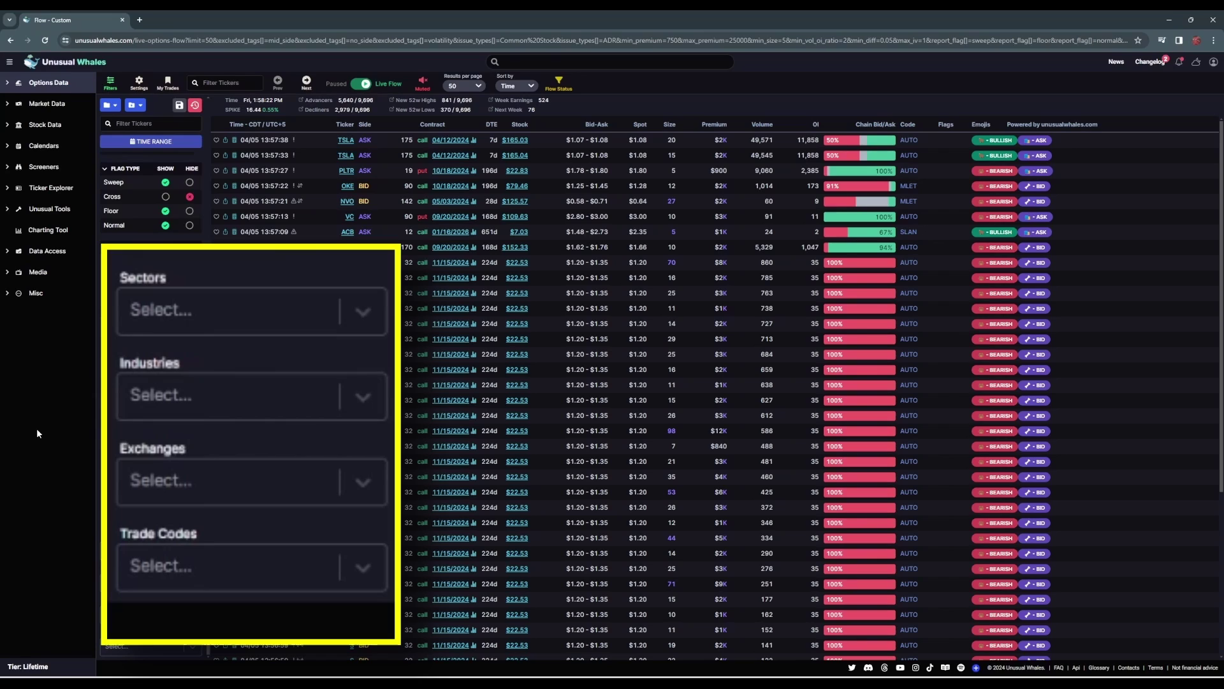
click(364, 312)
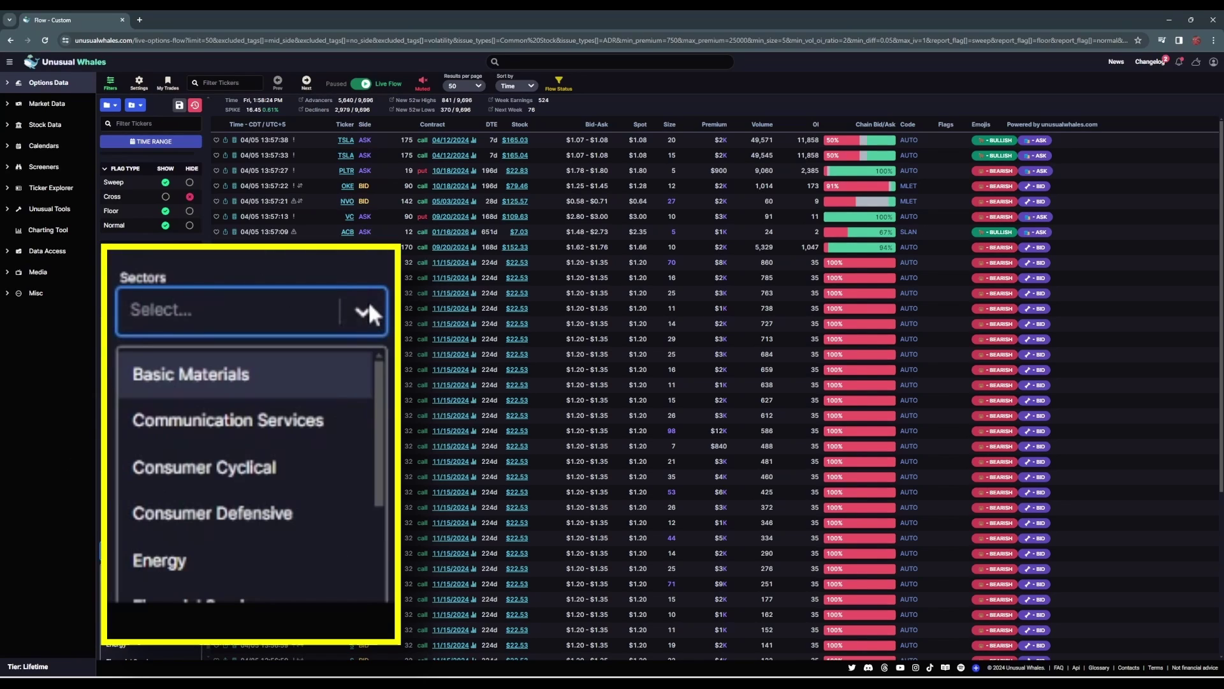
click(364, 312)
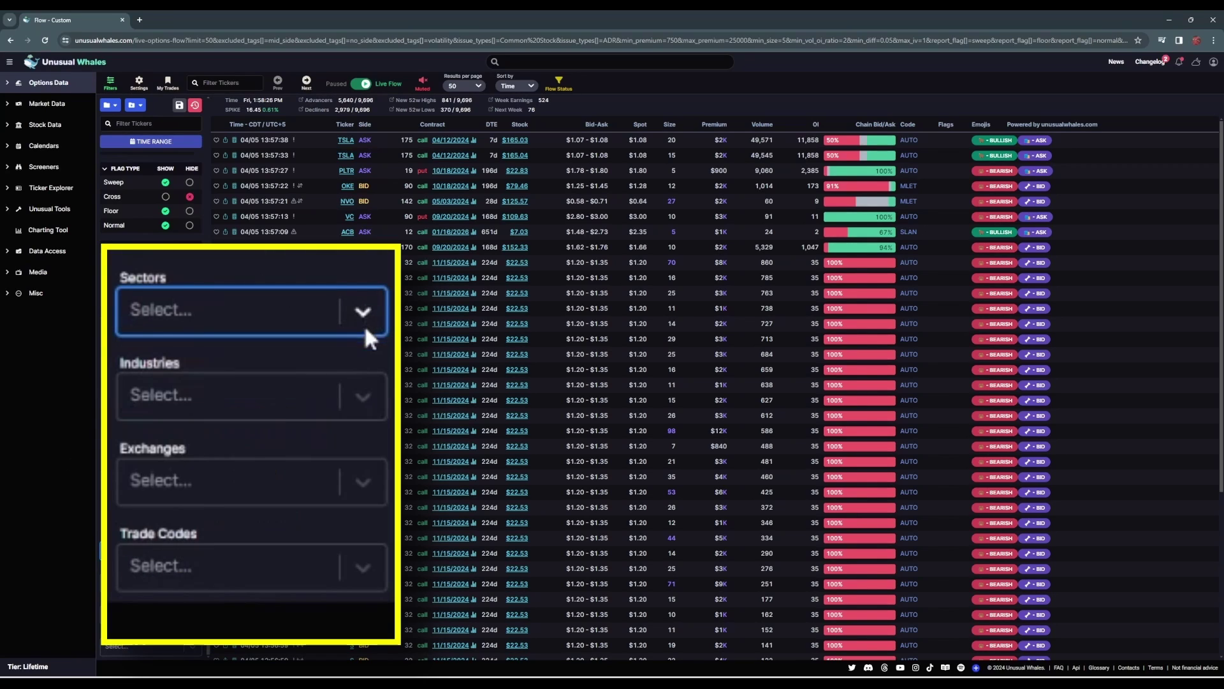
click(358, 396)
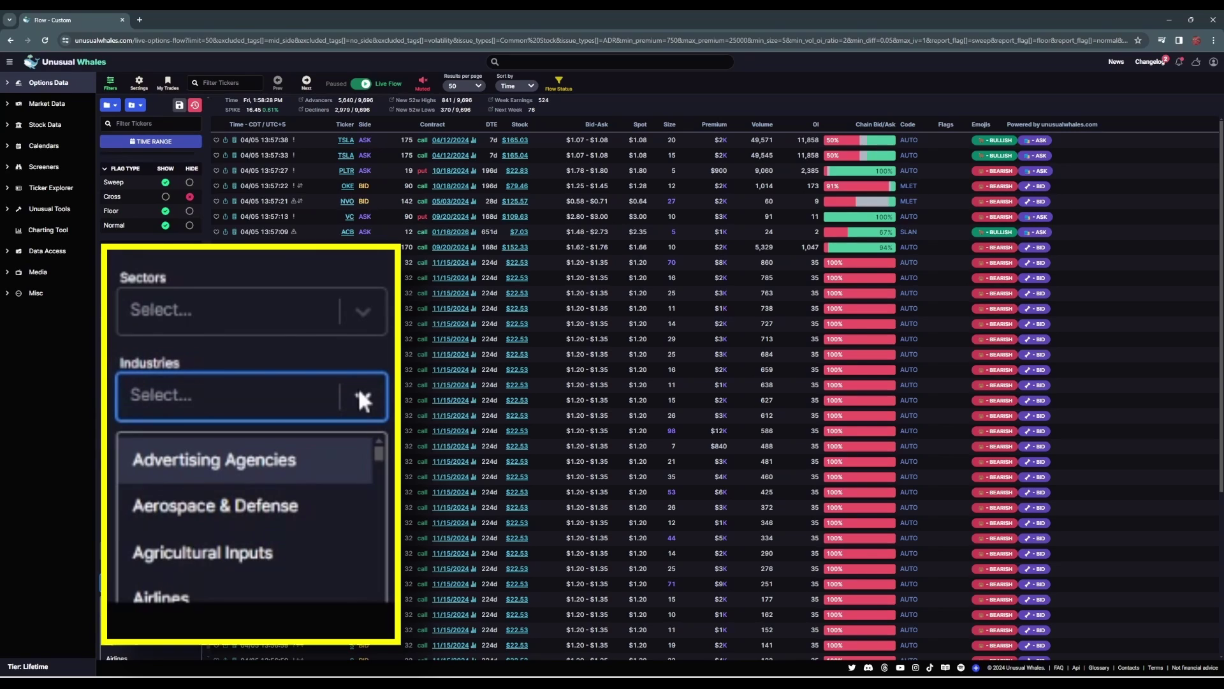
click(358, 391)
click(362, 473)
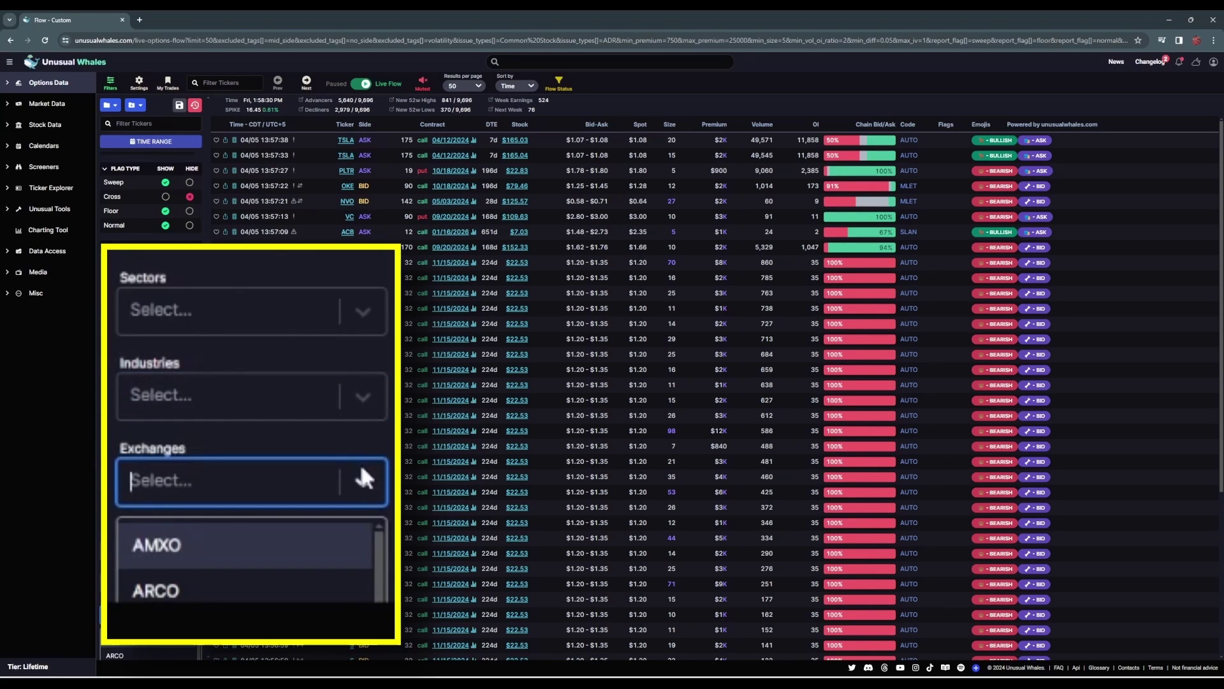
click(361, 473)
click(358, 563)
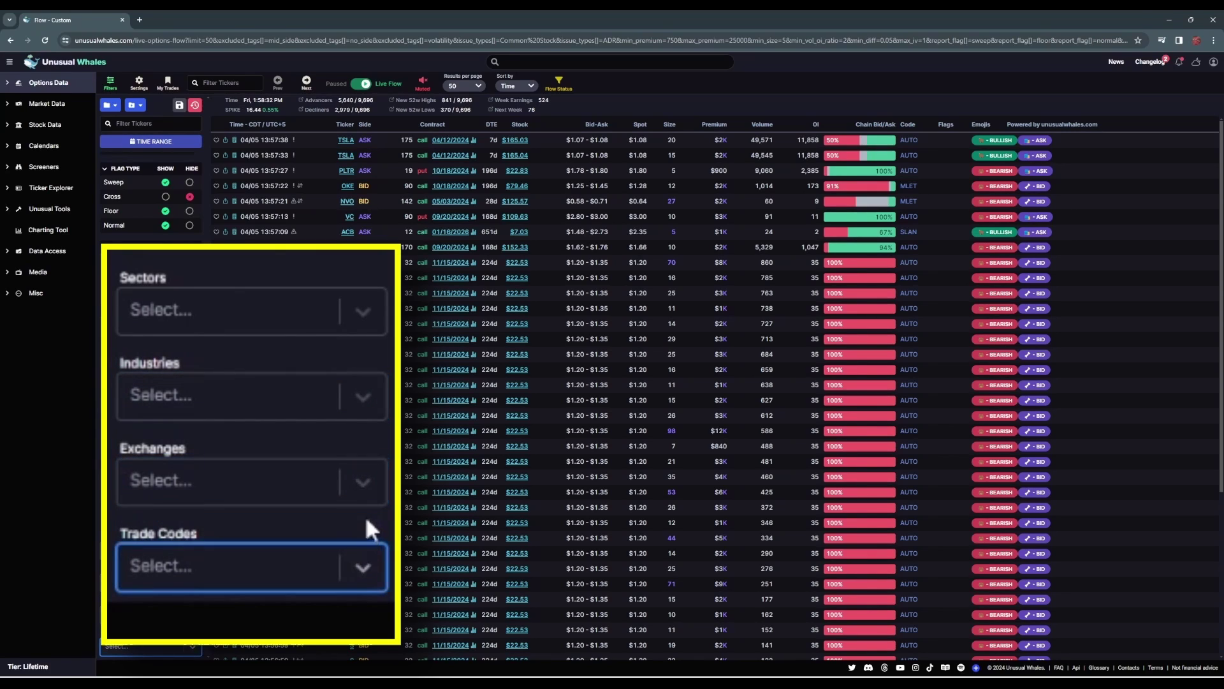
scroll(363, 504, down, 3)
key(Escape)
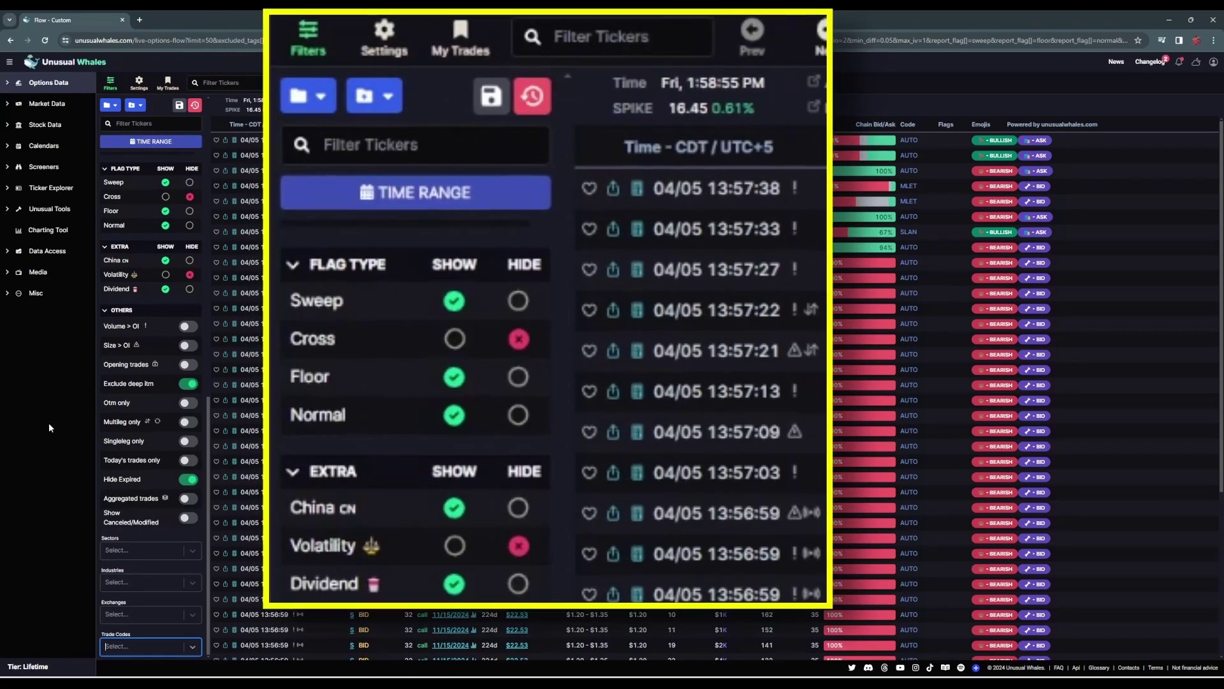
Create a new saved filter named 'Unusual Whales TRAINING' from the current settings.
scroll(150, 586, up, 6)
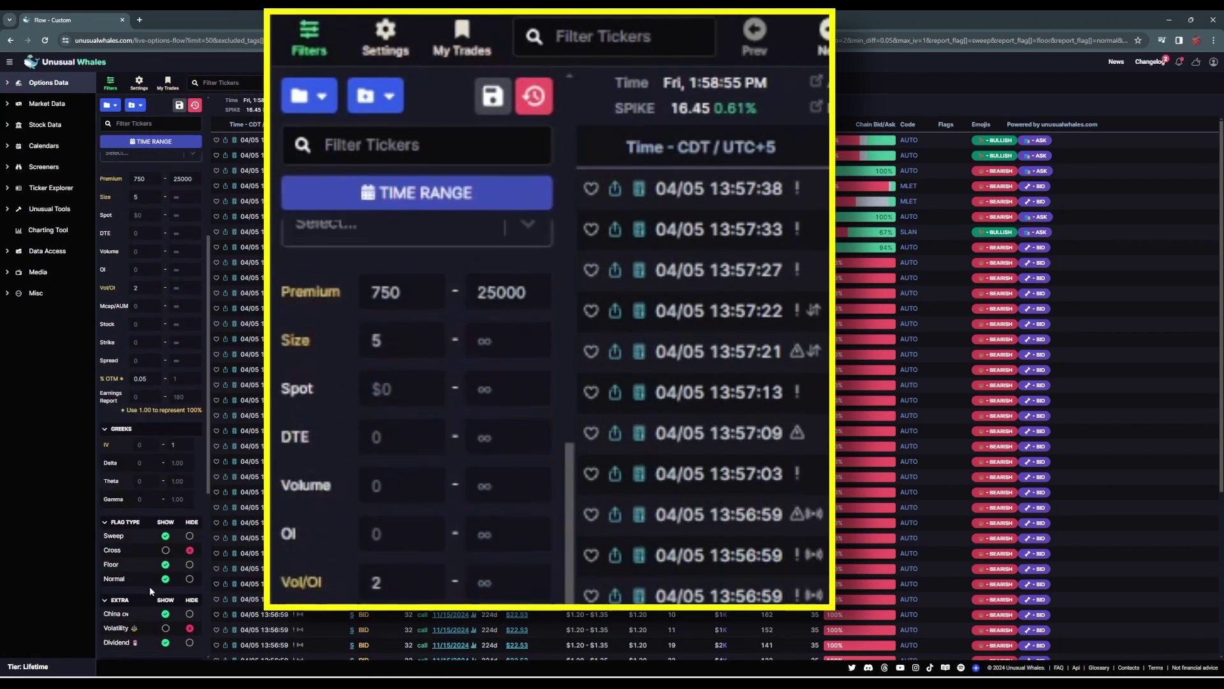
scroll(149, 587, up, 5)
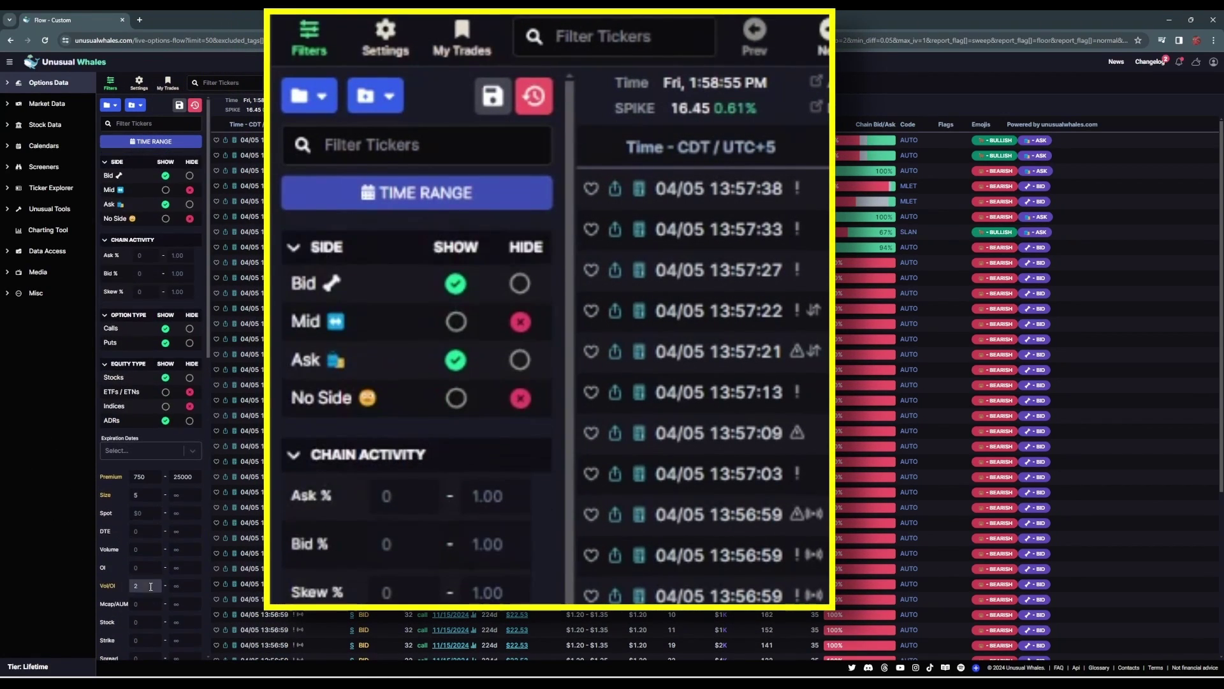
click(178, 107)
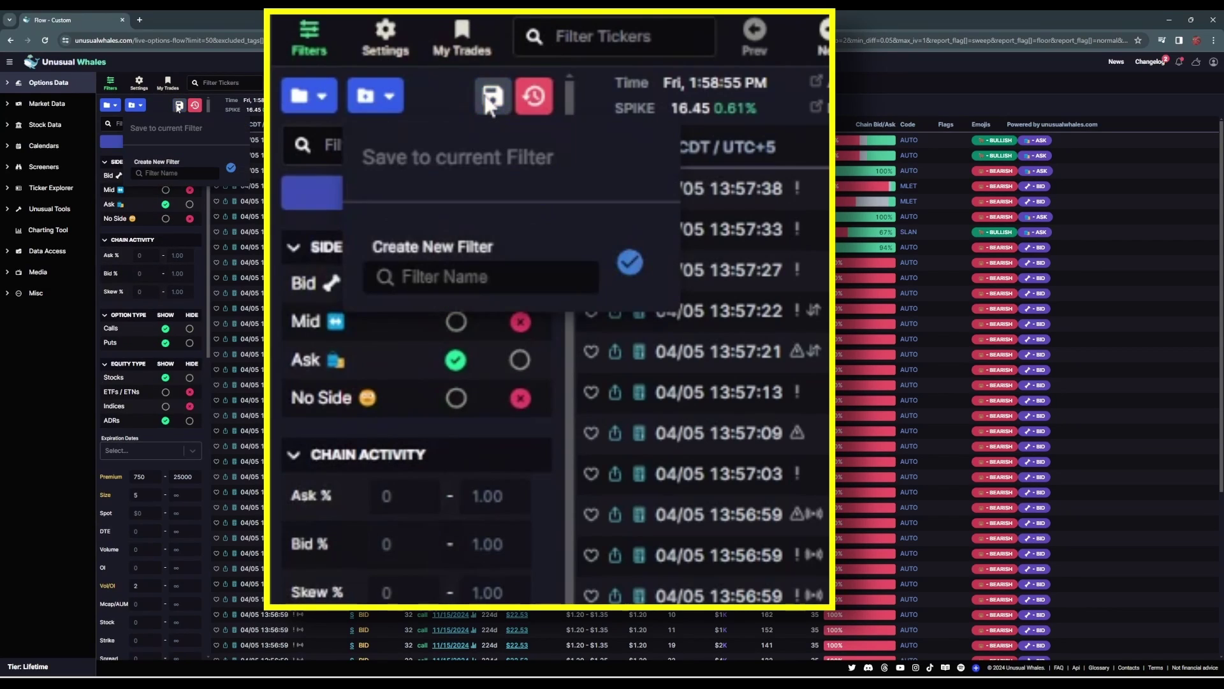
click(156, 173)
text(Unusual)
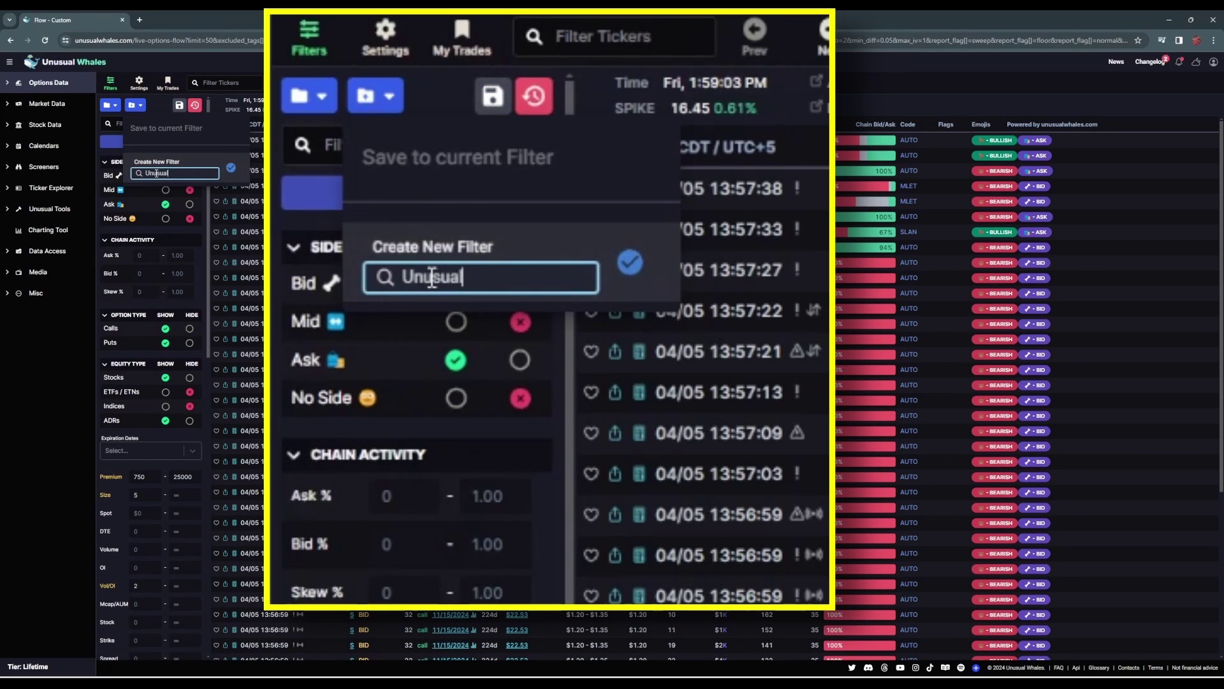
text( Whales TA)
key(BackSpace)
text(R)
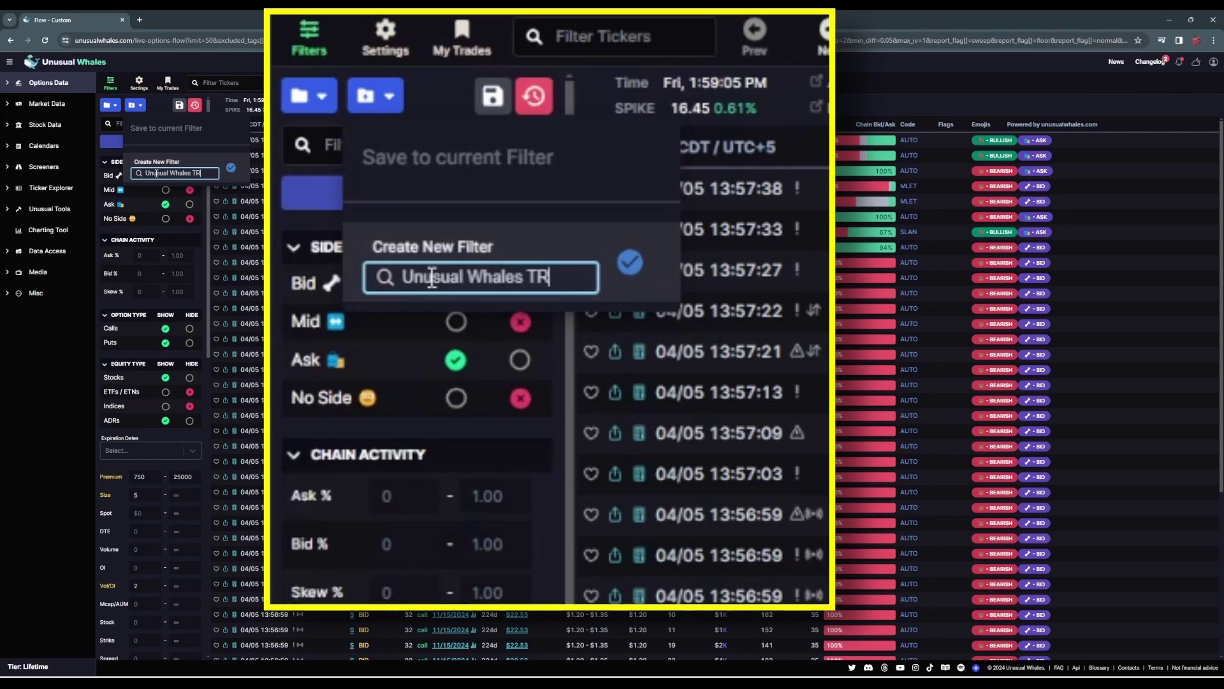
text(AIN)
text(ING)
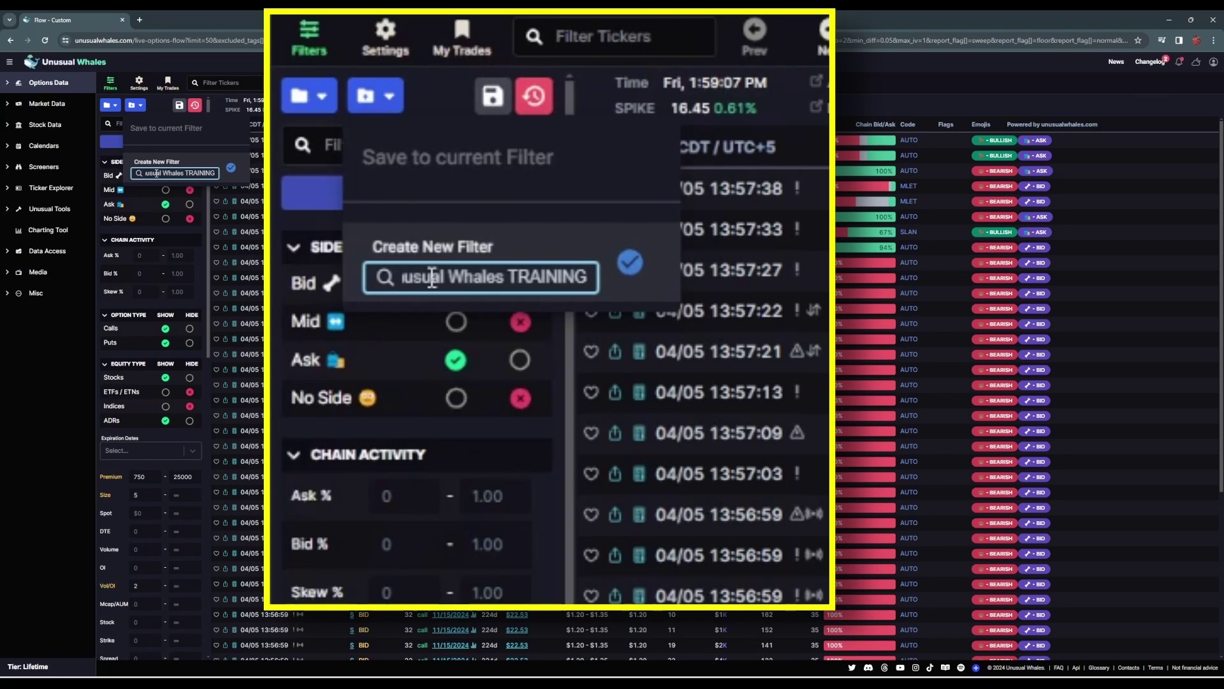
click(231, 168)
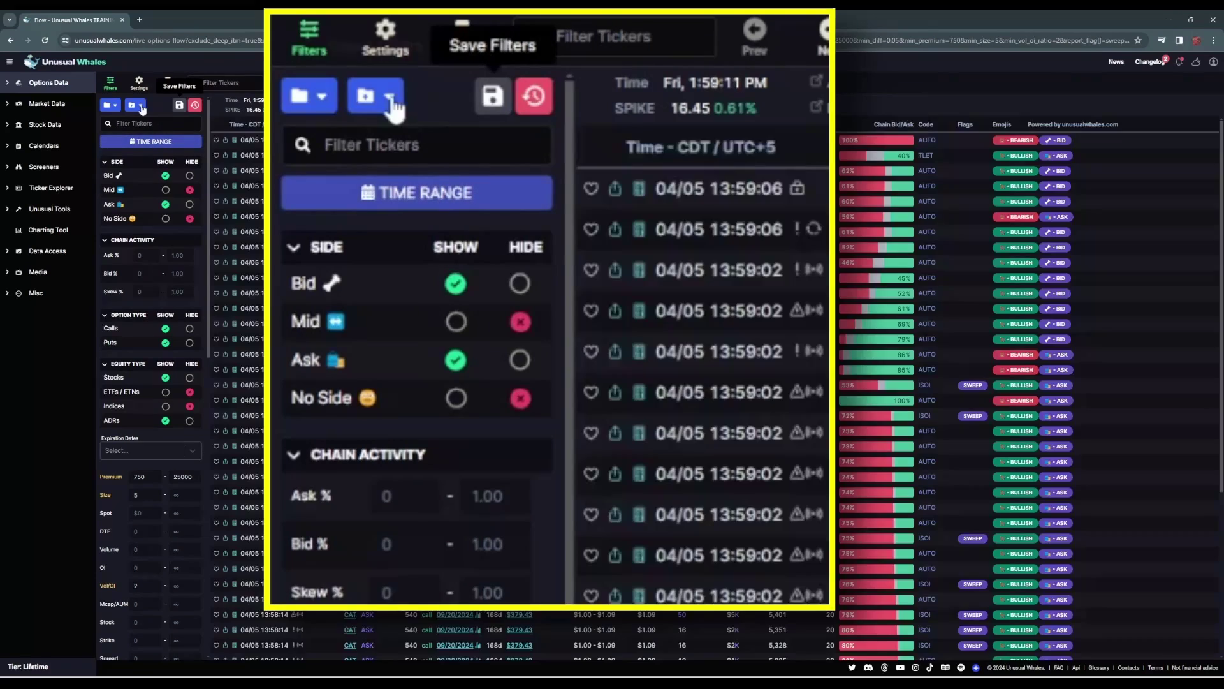
click(139, 106)
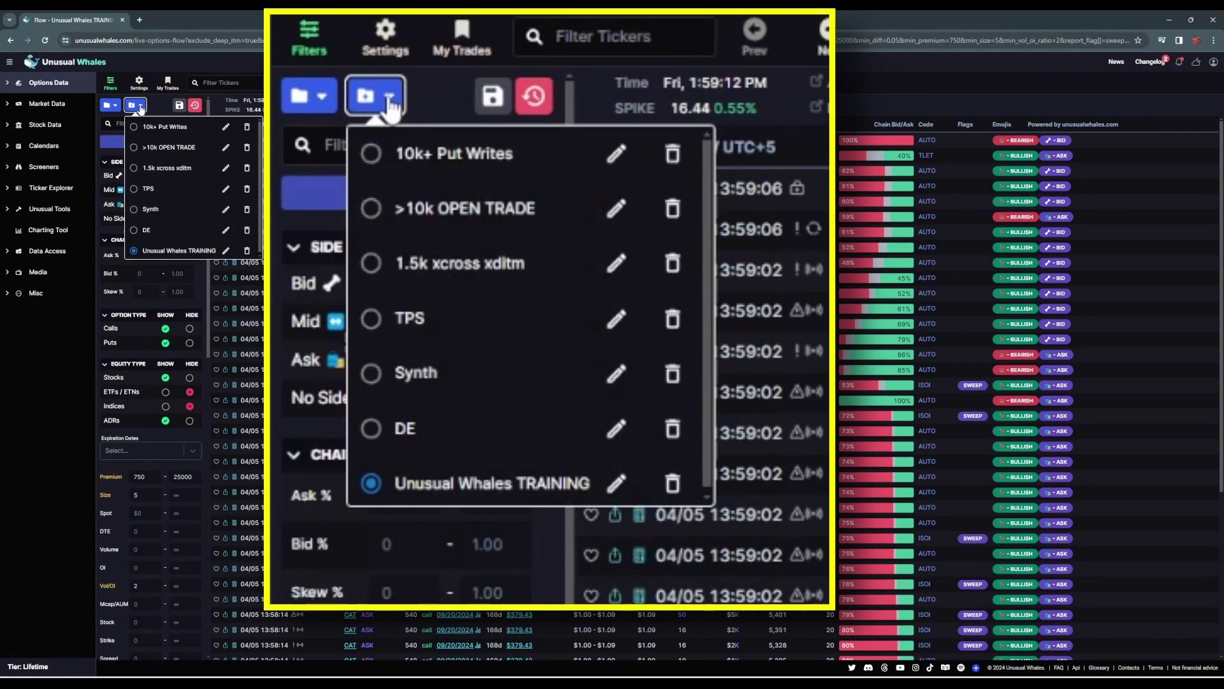
click(173, 251)
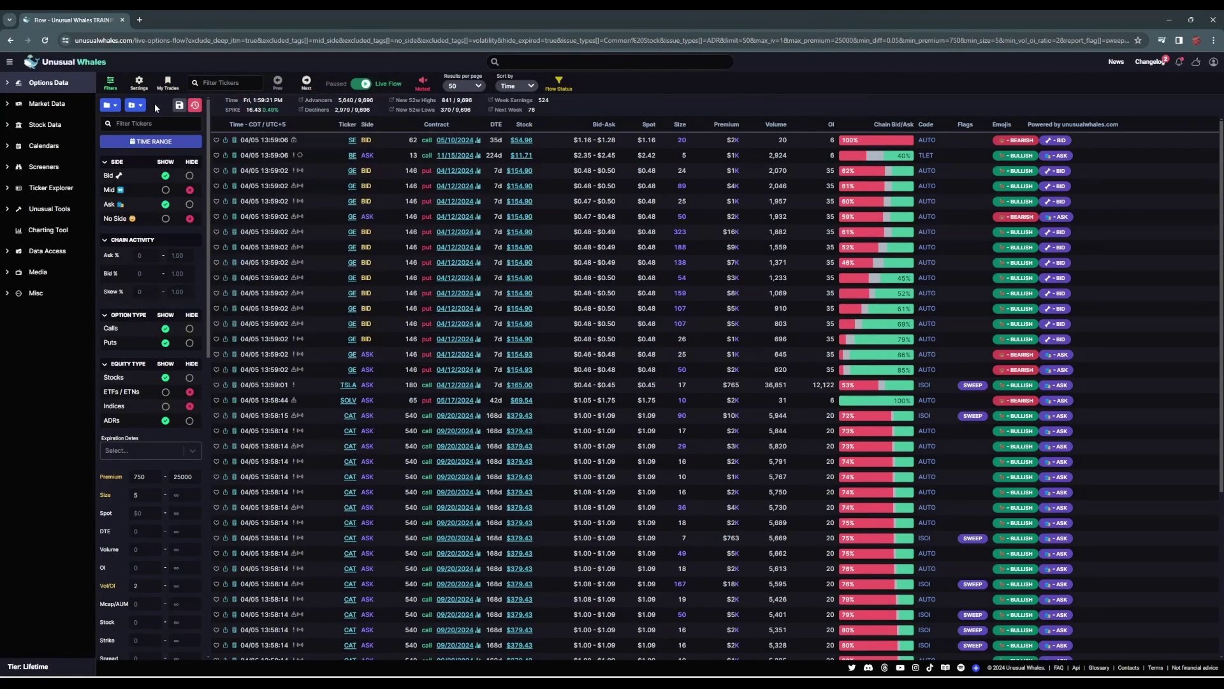